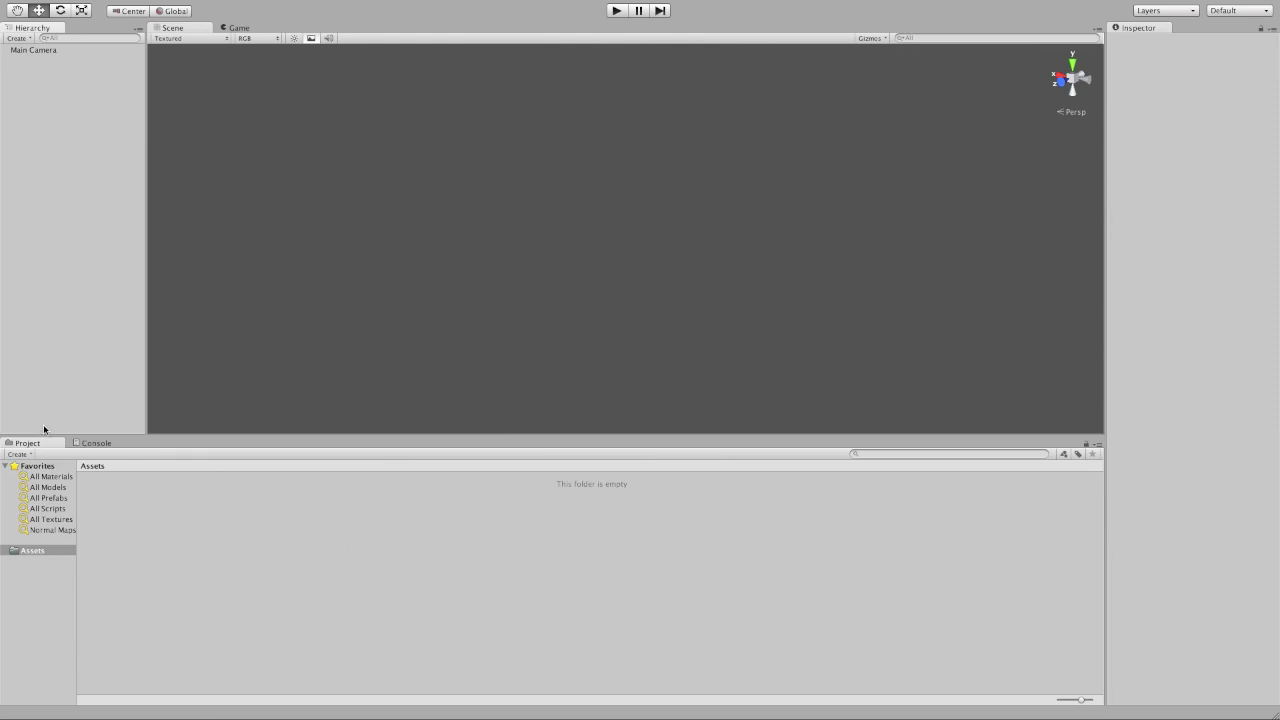
# Dock the Project and Console panels together beside the Inspector, with Project in front and assets shown as a list
pyautogui.moveTo(40, 444); pyautogui.dragTo(1012, 181)
pyautogui.moveTo(826, 28); pyautogui.dragTo(172, 118)
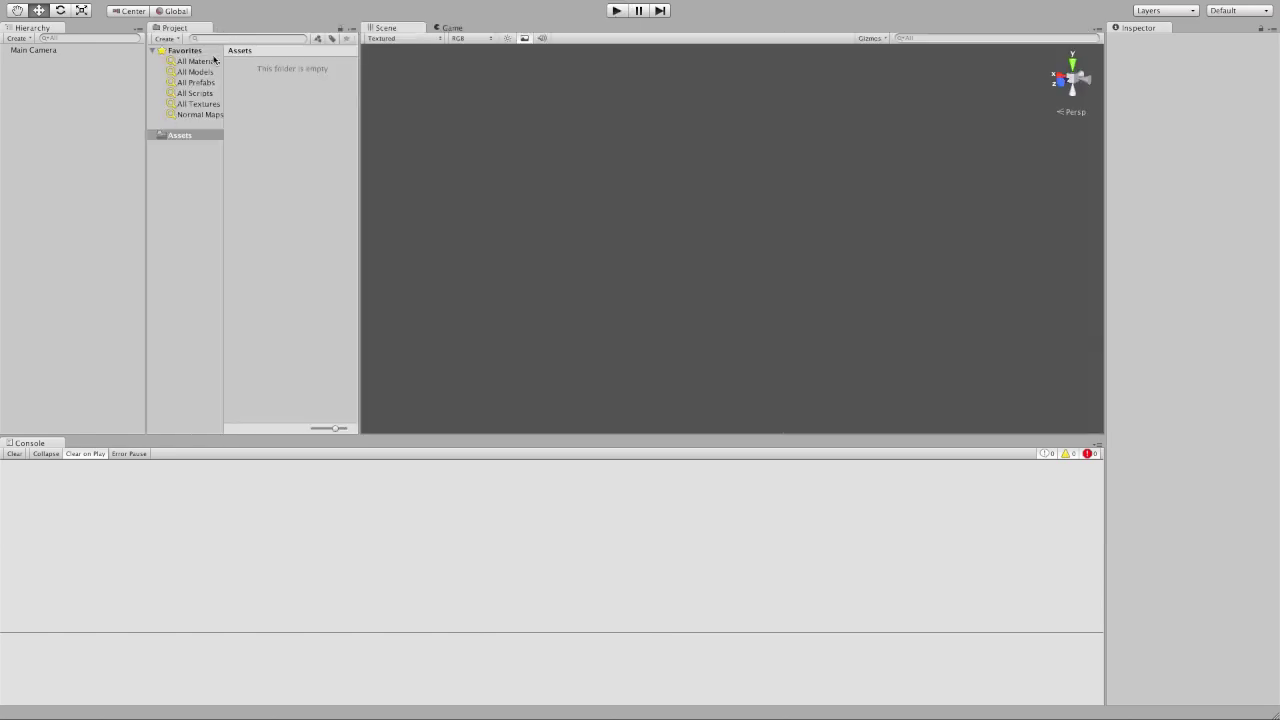
pyautogui.moveTo(180, 28); pyautogui.dragTo(1034, 172)
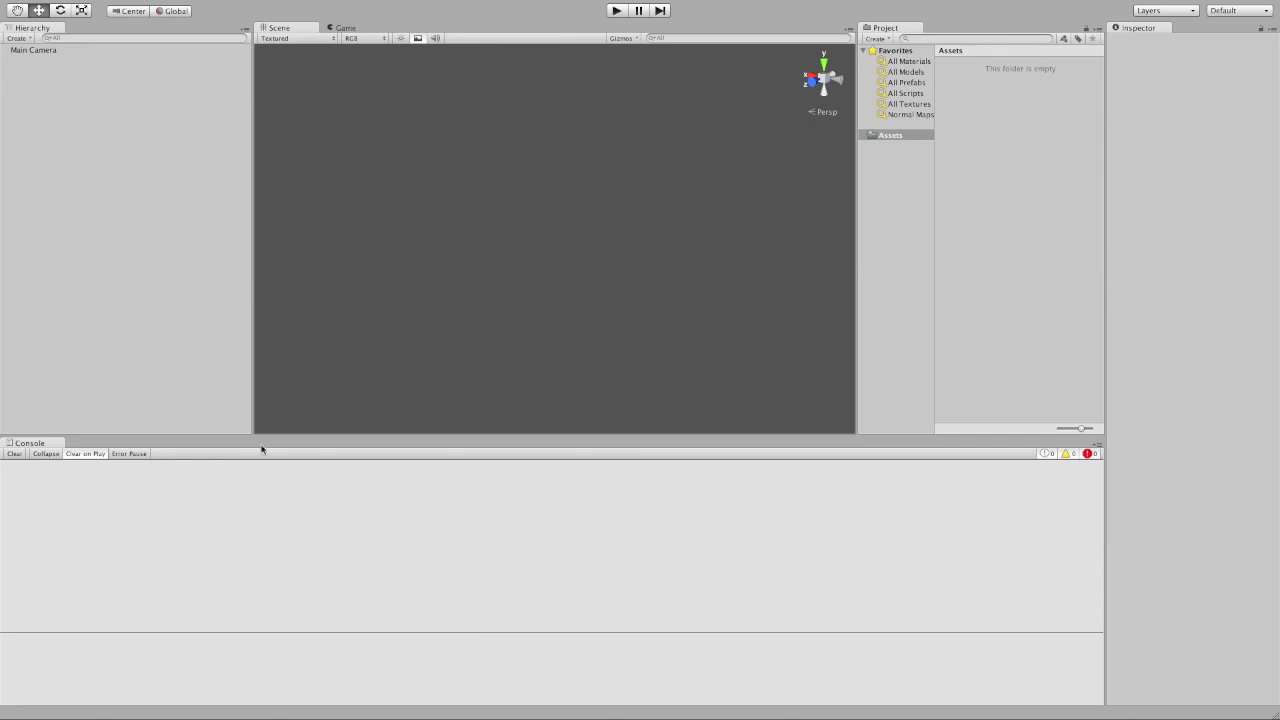
pyautogui.moveTo(45, 446); pyautogui.dragTo(950, 30)
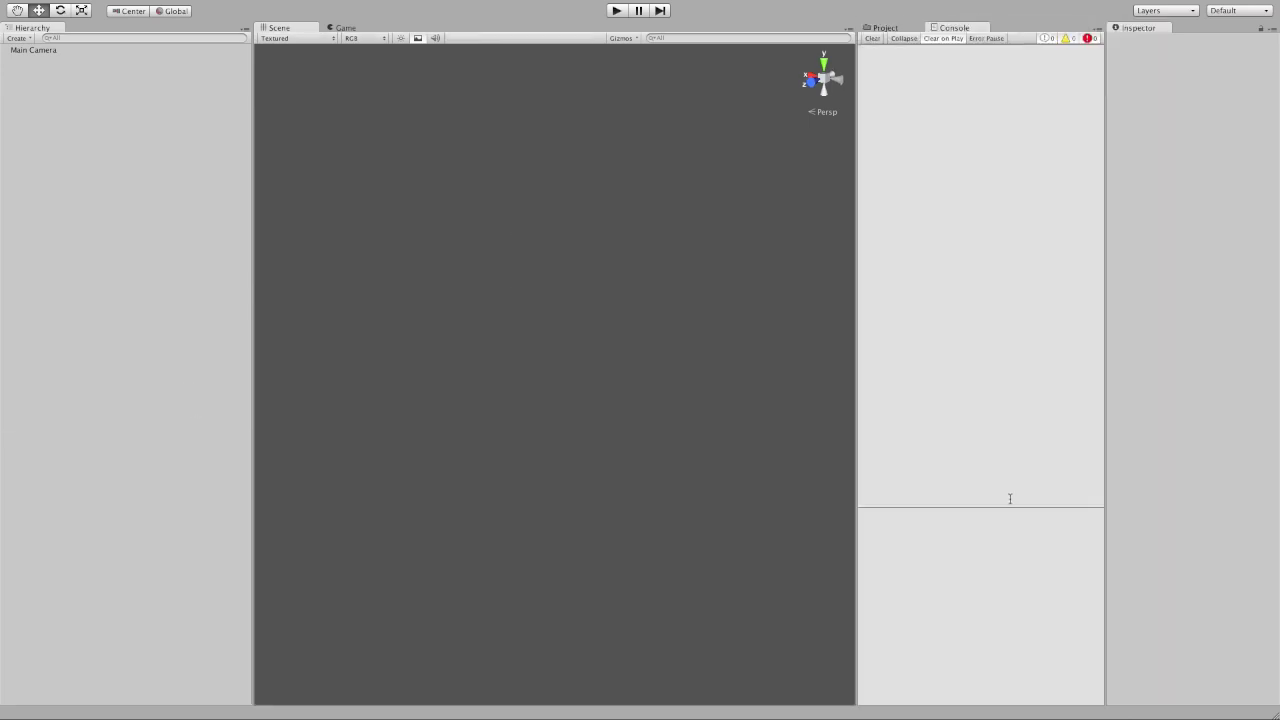
pyautogui.click(879, 27)
pyautogui.moveTo(1085, 709); pyautogui.dragTo(1028, 708)
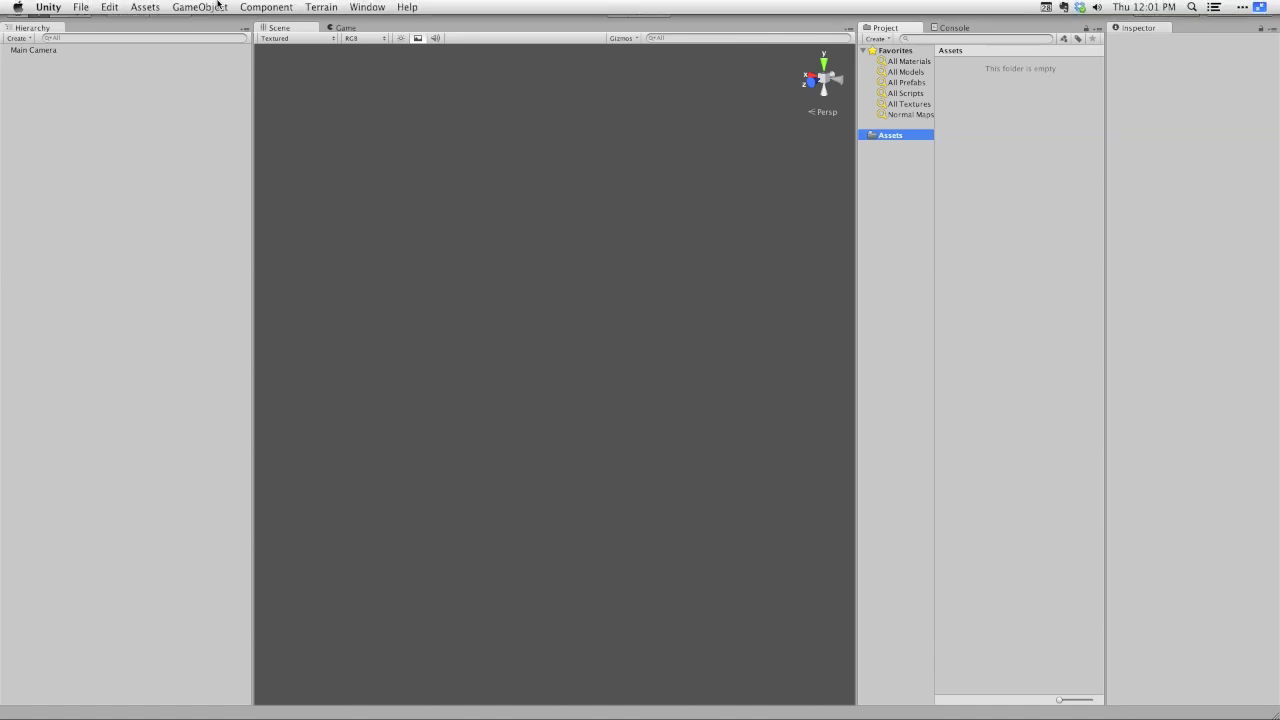
# Show the Import Package submenu from the Assets menu
pyautogui.click(146, 7)
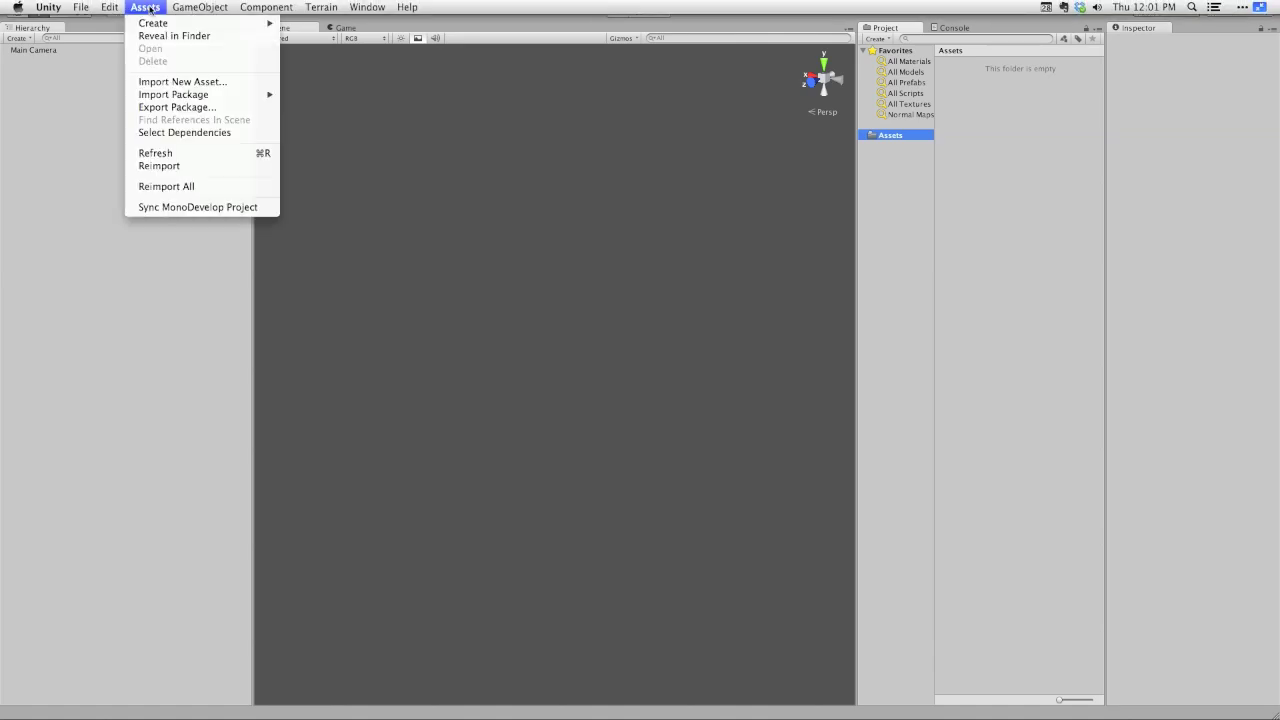
pyautogui.moveTo(192, 96)
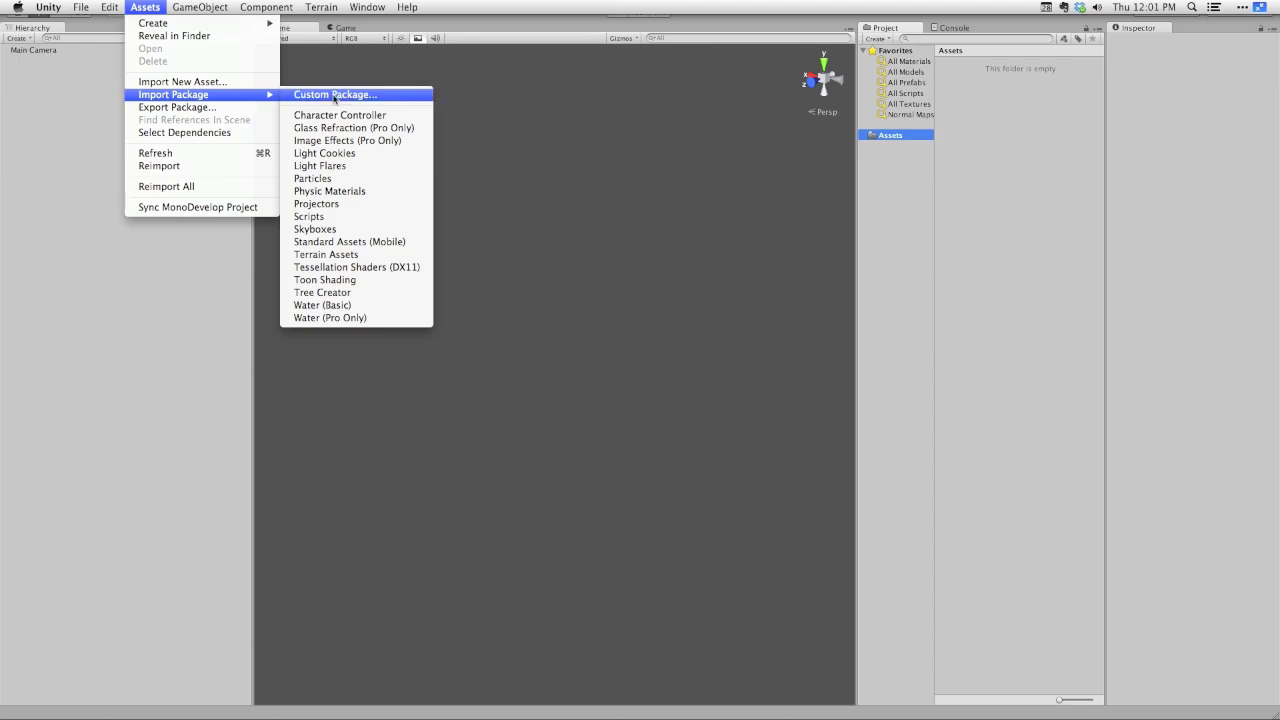
# Import every item of the Terrain Assets package into the project
pyautogui.click(349, 258)
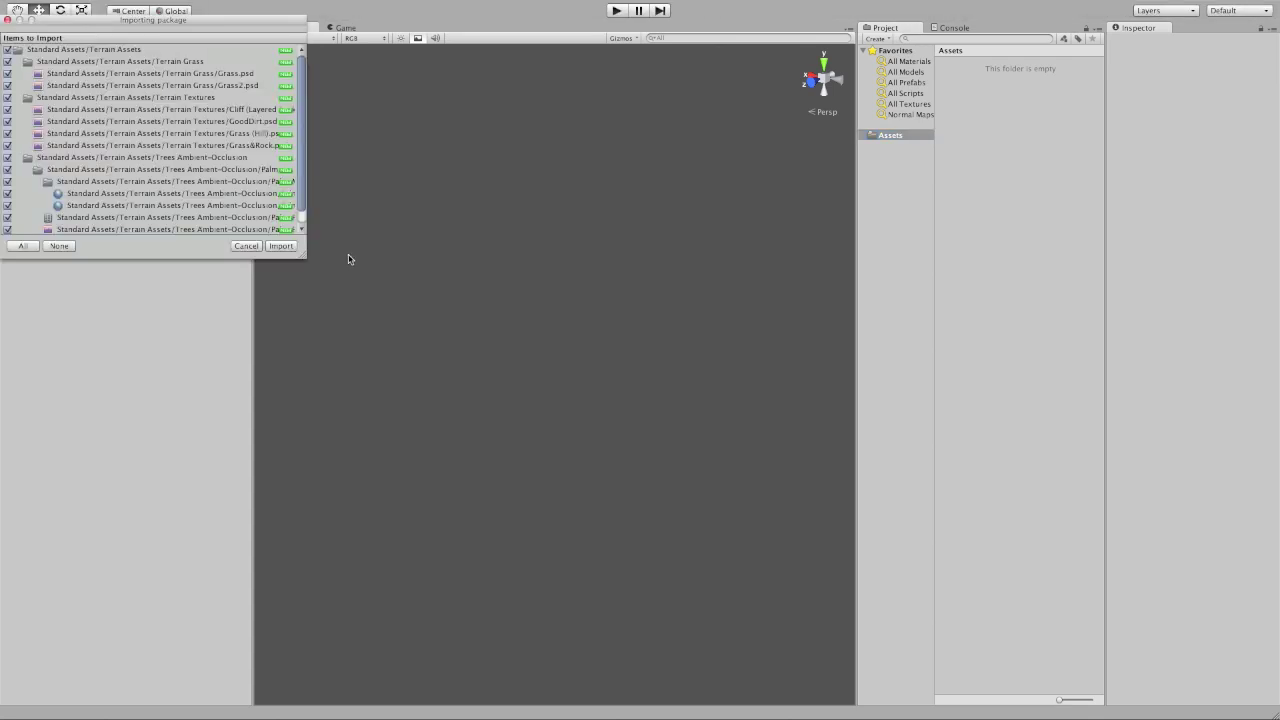
pyautogui.moveTo(311, 260); pyautogui.dragTo(482, 468)
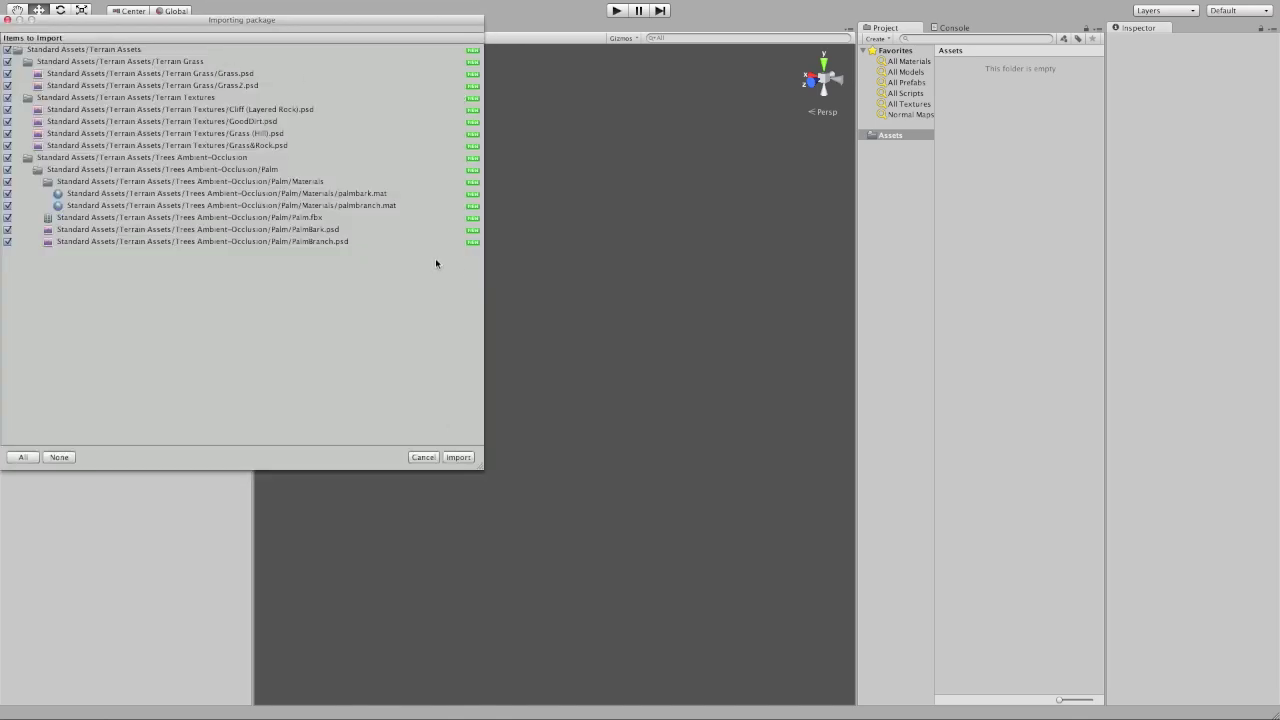
pyautogui.click(458, 457)
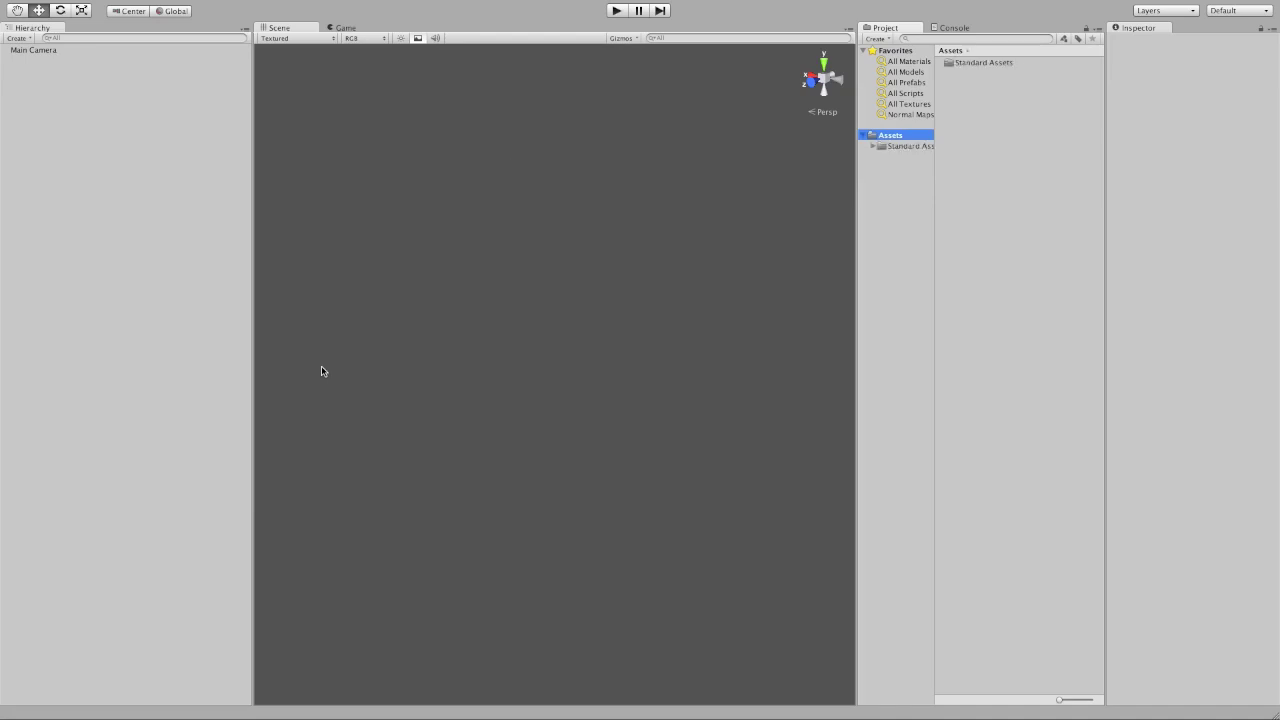
# Browse into Standard Assets > Terrain Assets > Terrain Grass and preview the Grass and Grass2 textures
pyautogui.click(1000, 63)
pyautogui.click(882, 147)
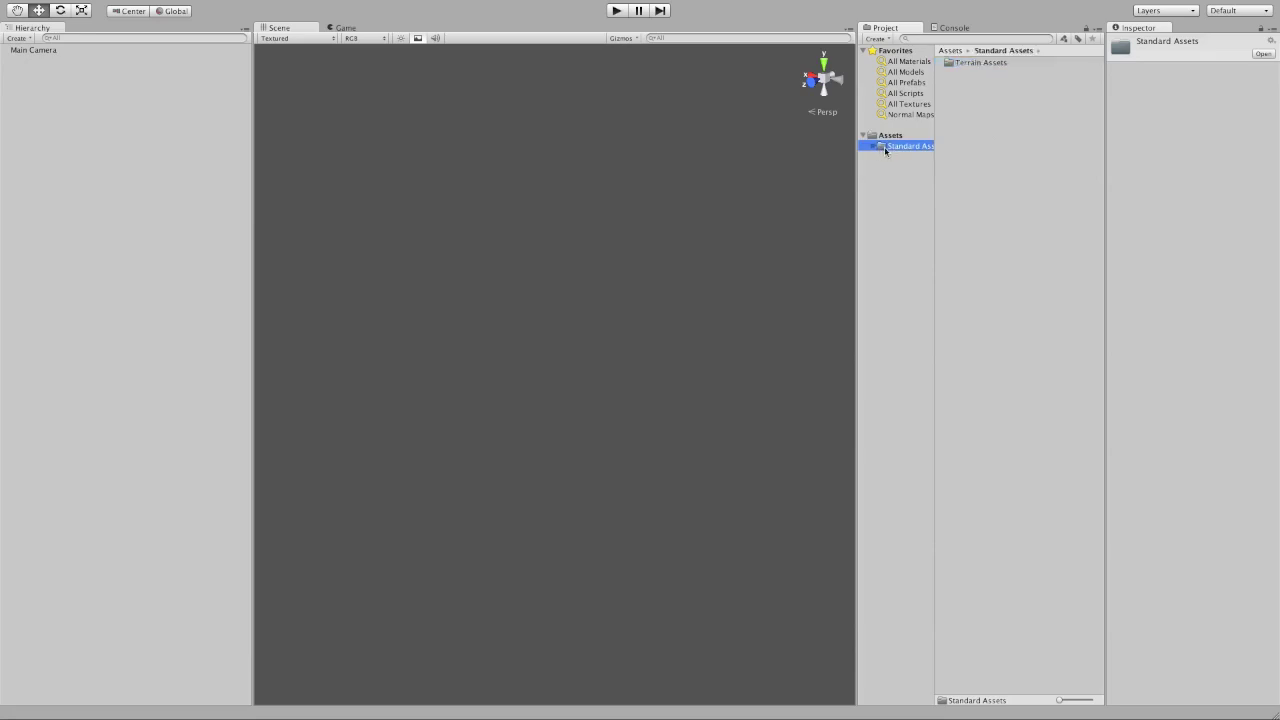
pyautogui.doubleClick(994, 63)
pyautogui.click(986, 62)
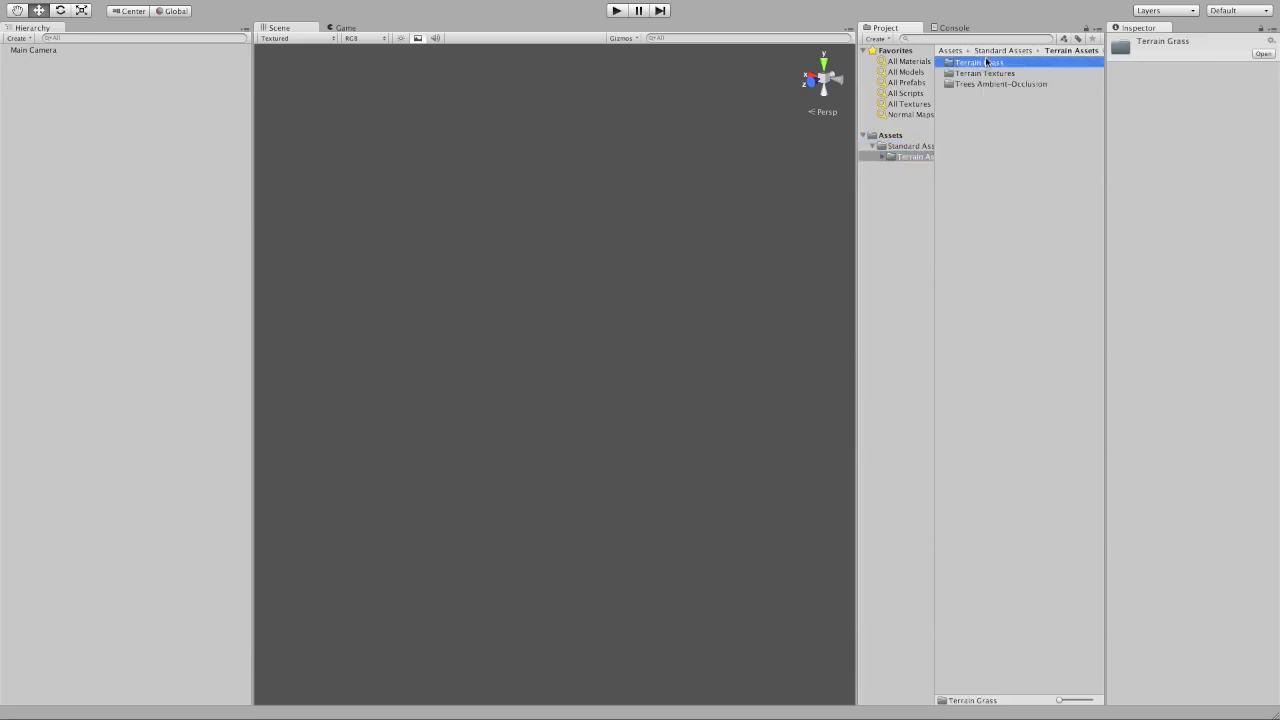
pyautogui.doubleClick(986, 62)
pyautogui.click(984, 64)
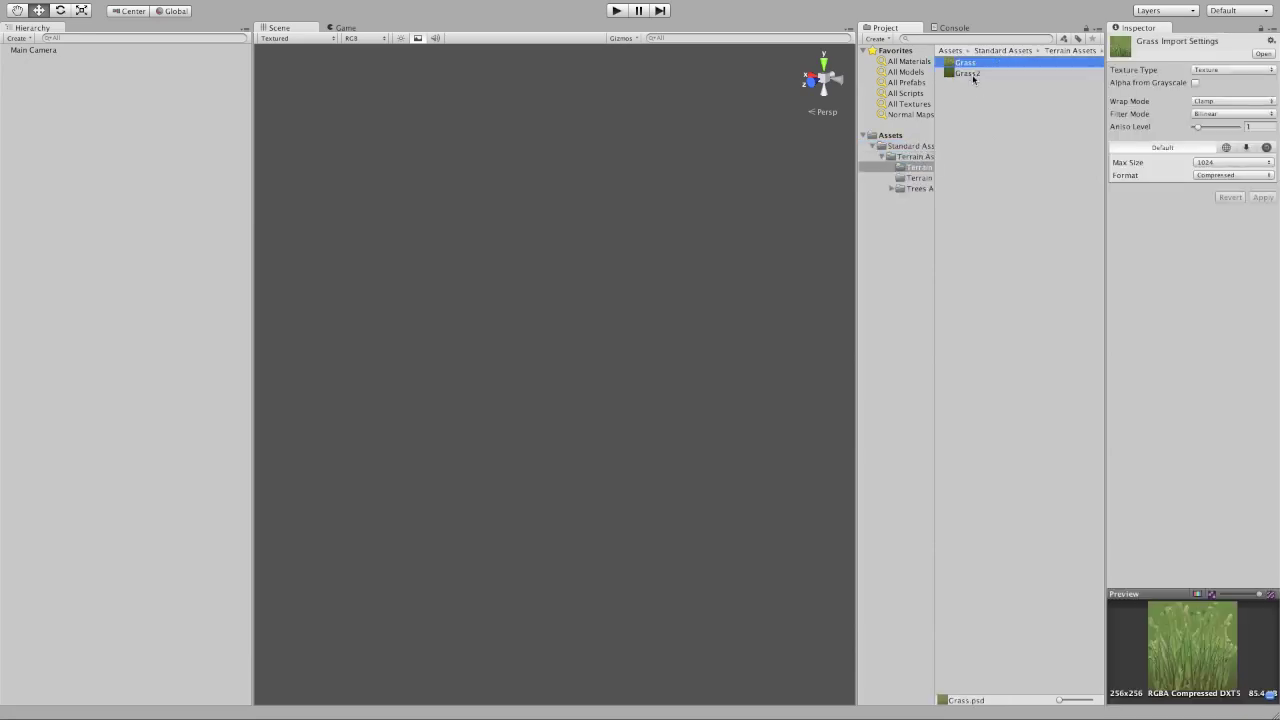
pyautogui.click(968, 74)
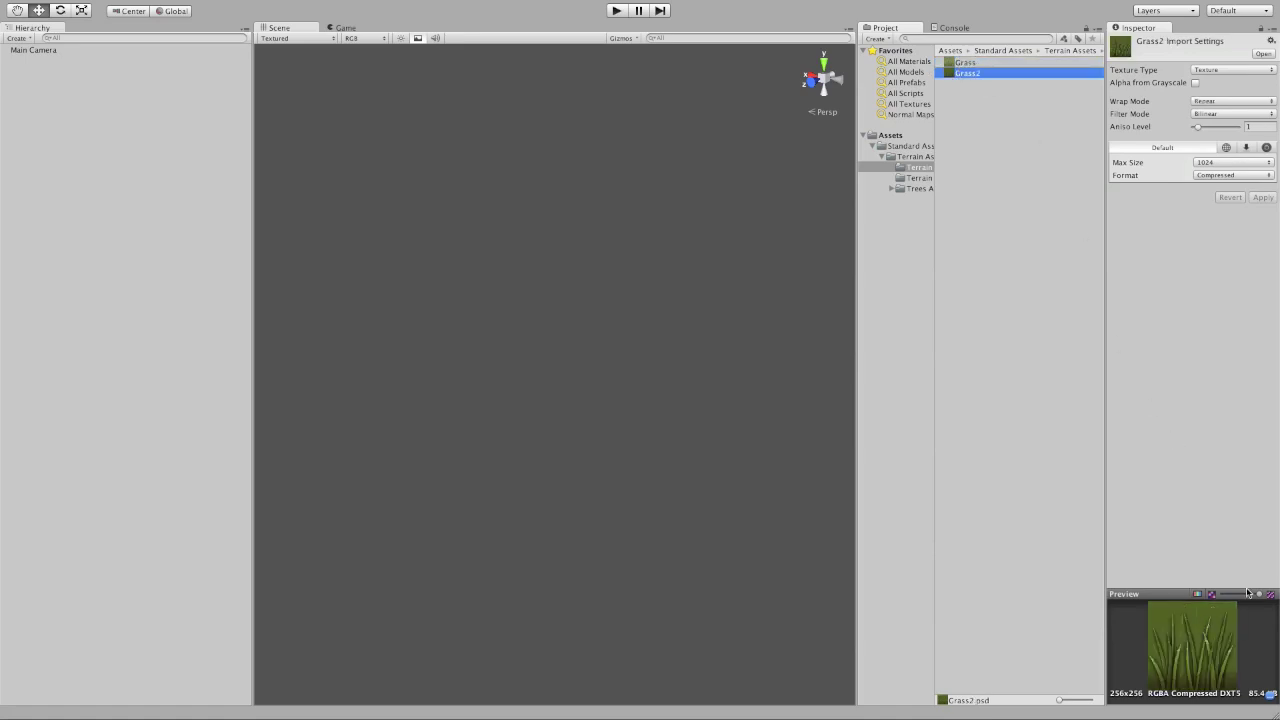
pyautogui.moveTo(1168, 593); pyautogui.dragTo(1194, 476)
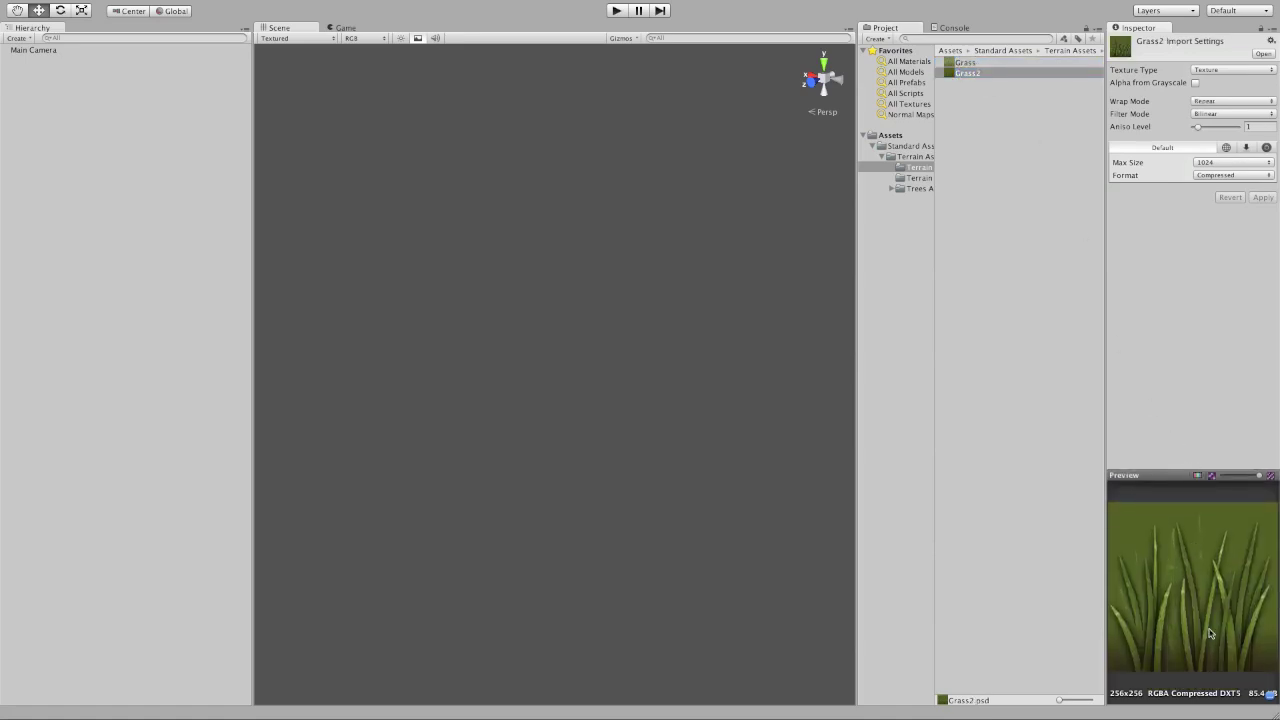
# Open Terrain Textures and inspect Cliff (Layered Rock), GoodDirt and Grass (Hill)
pyautogui.click(907, 180)
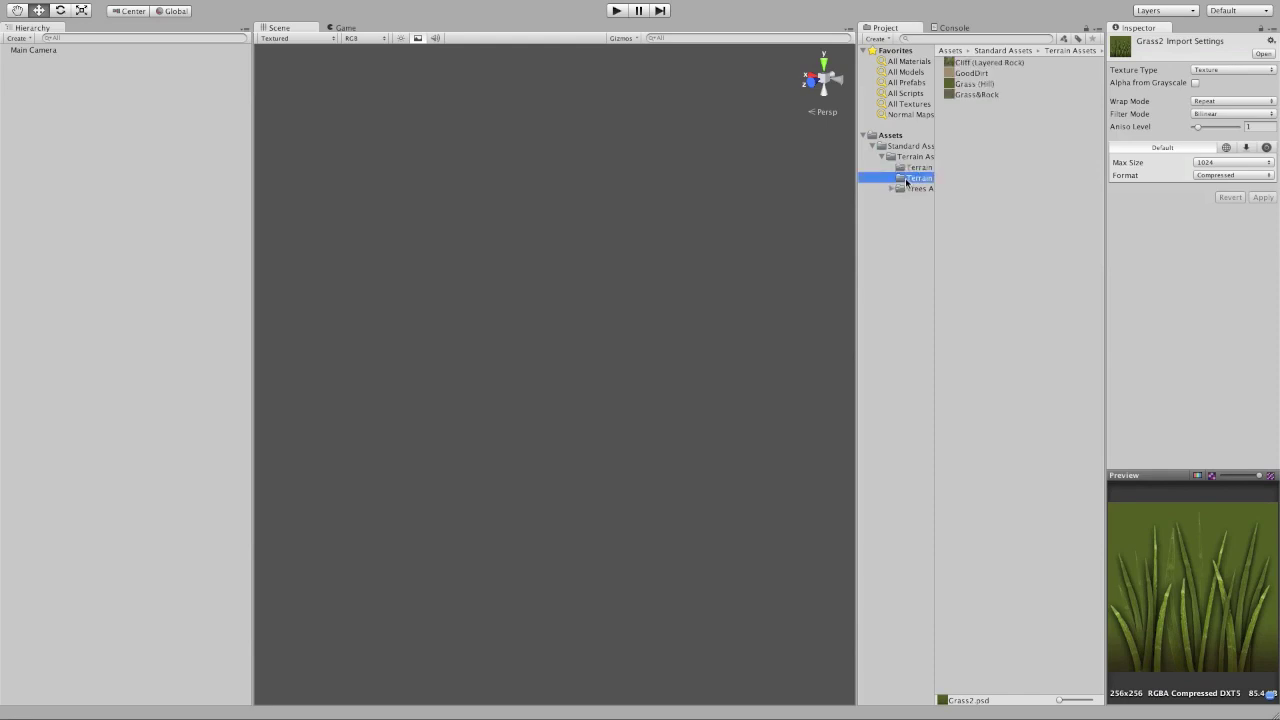
pyautogui.click(984, 63)
pyautogui.click(986, 74)
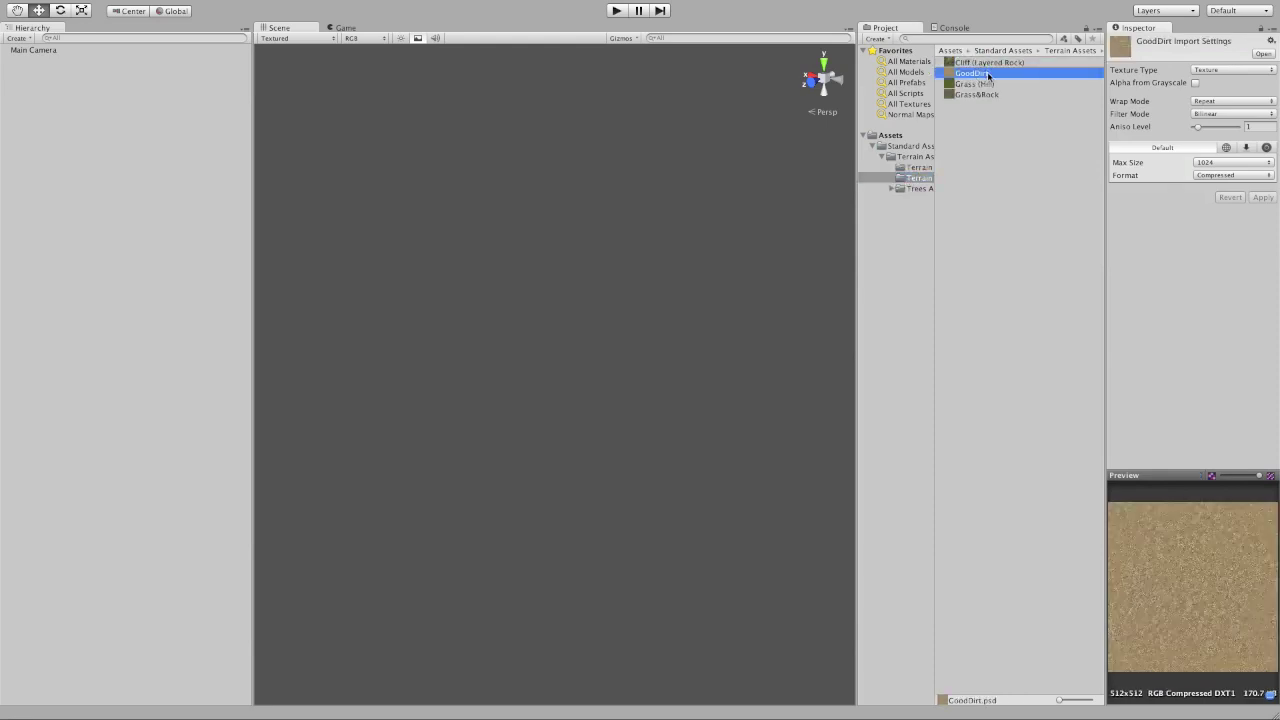
pyautogui.click(990, 85)
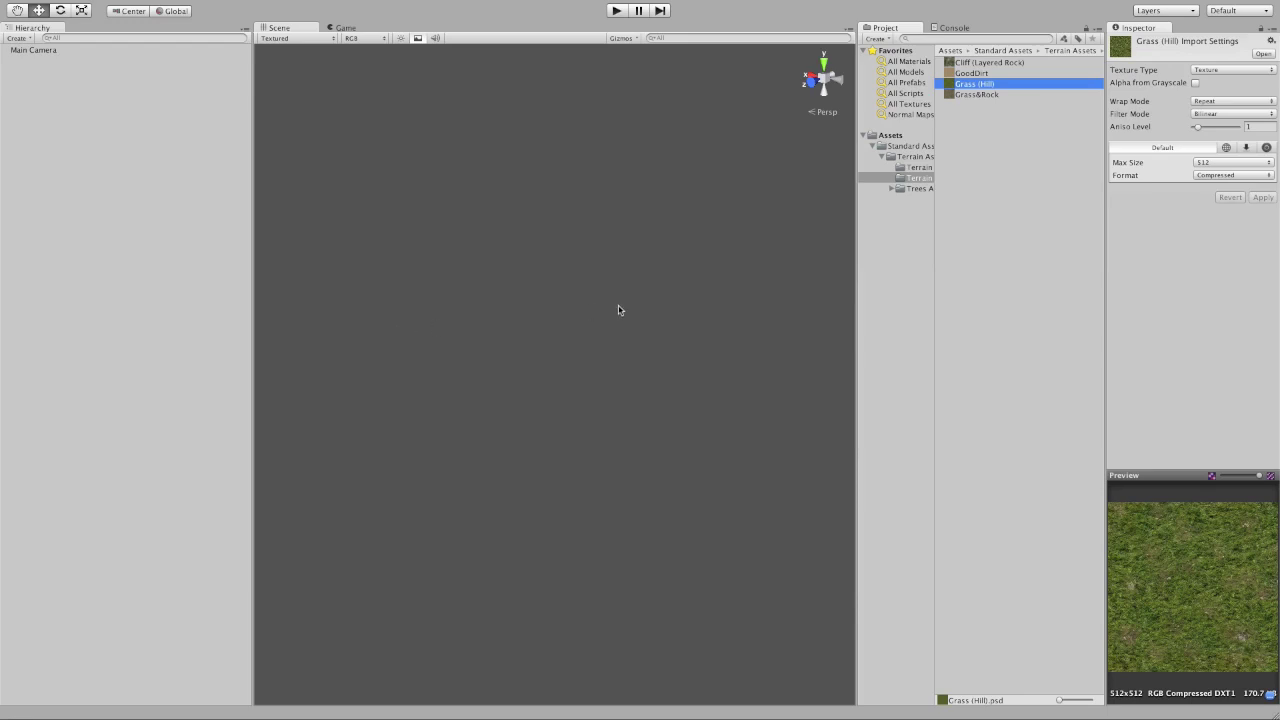
# Import all items of the Skyboxes package through Assets > Import Package
pyautogui.click(145, 7)
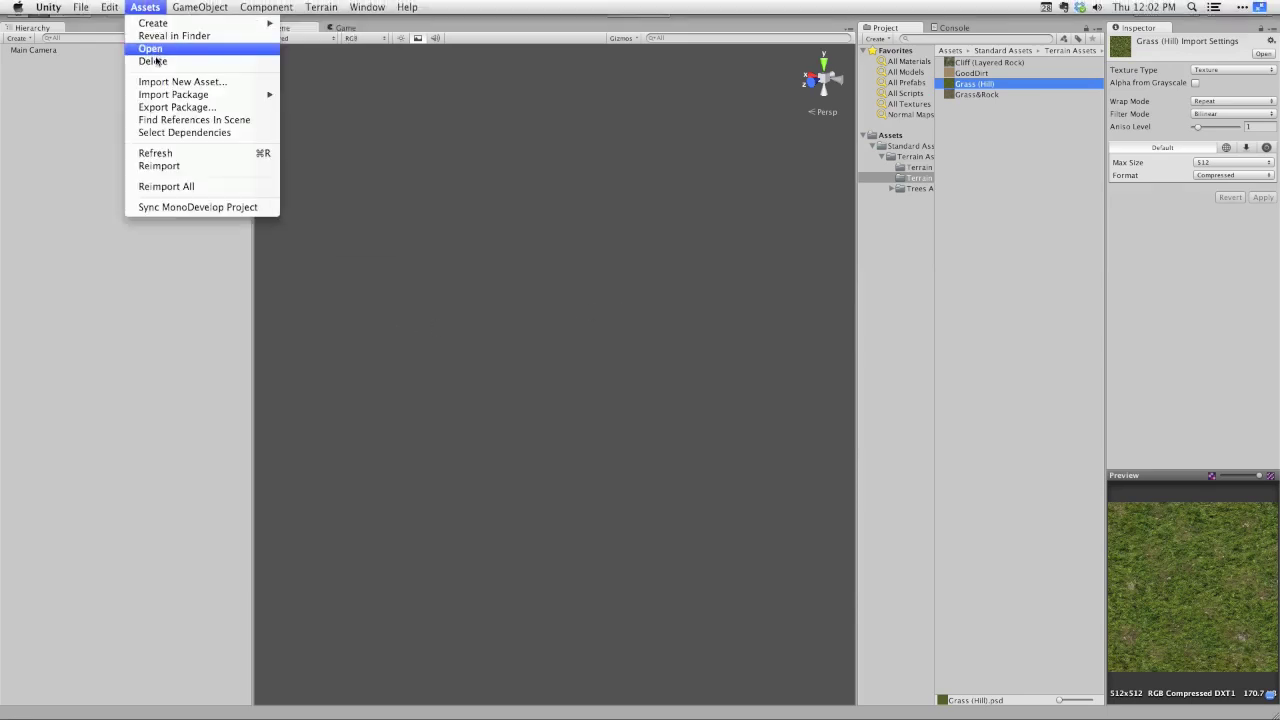
pyautogui.moveTo(155, 94)
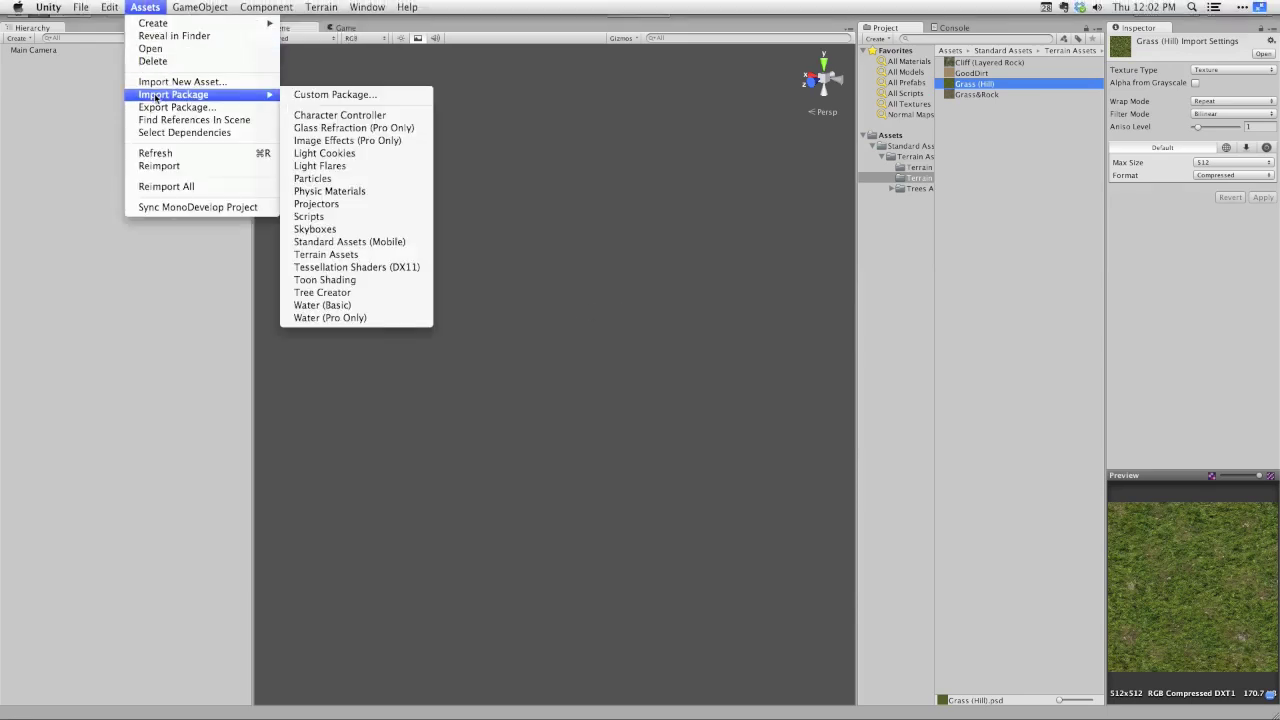
pyautogui.click(352, 229)
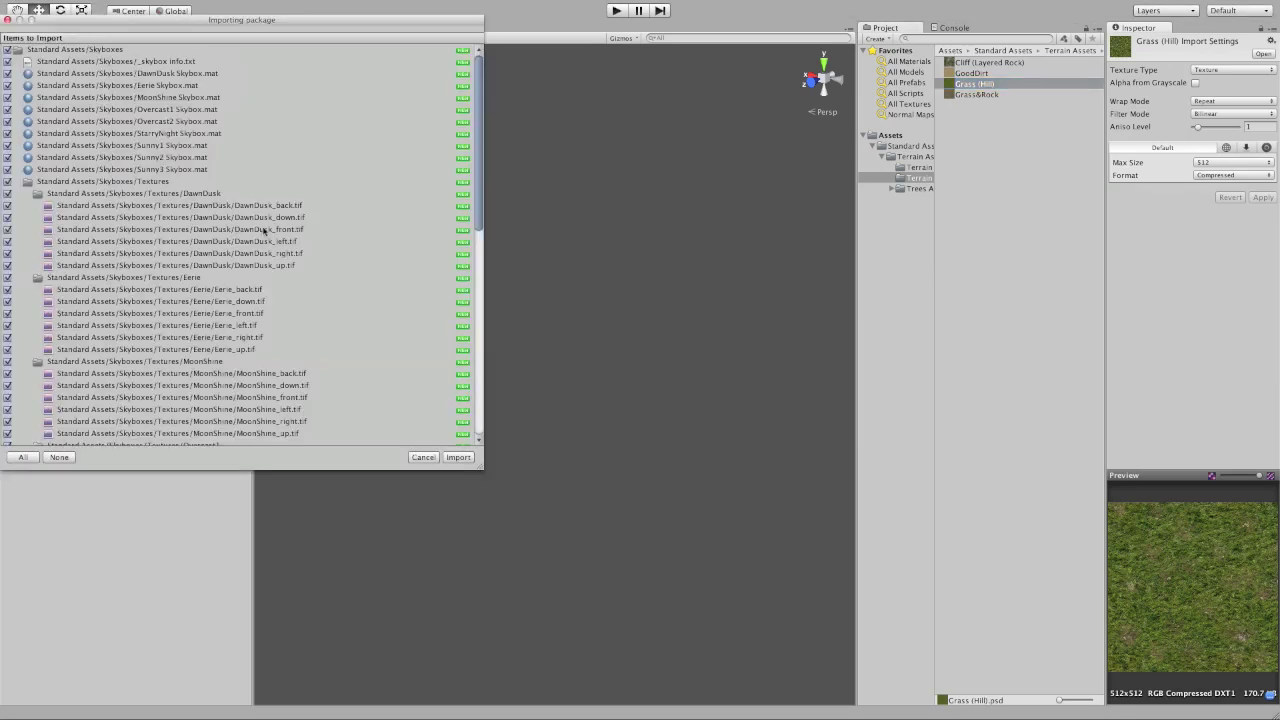
pyautogui.click(445, 457)
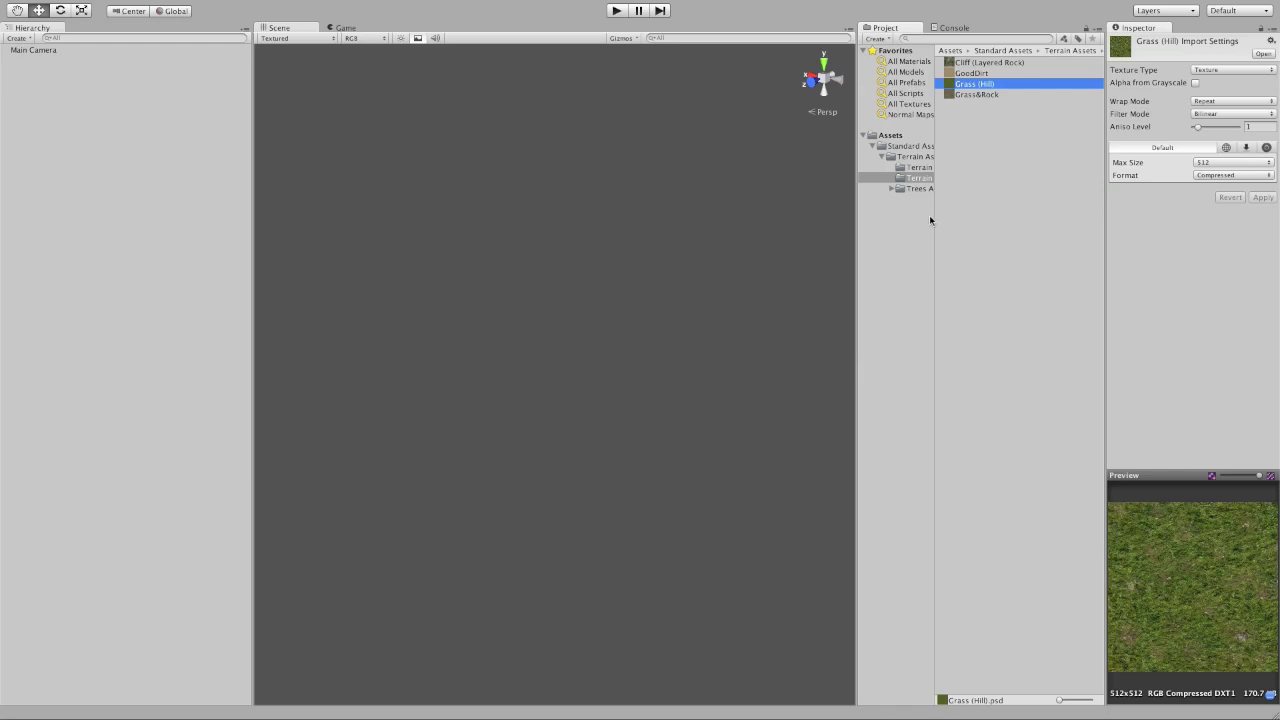
pyautogui.click(934, 232)
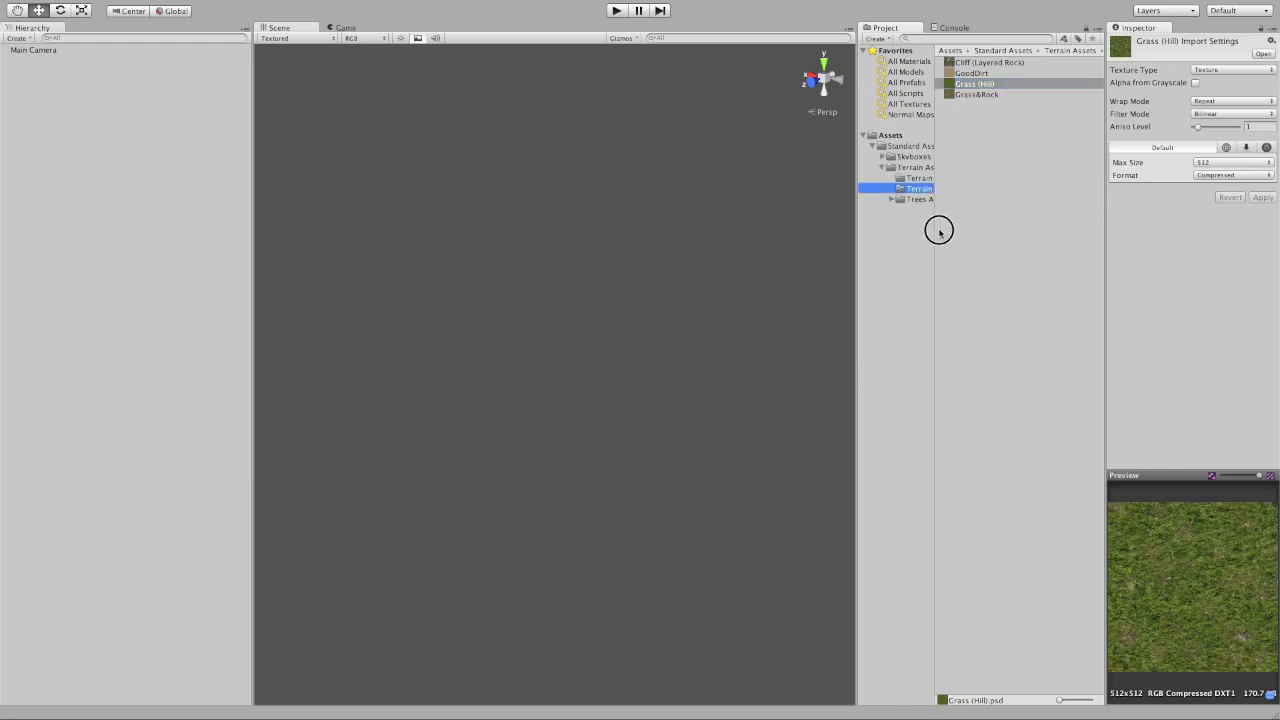
pyautogui.click(872, 146)
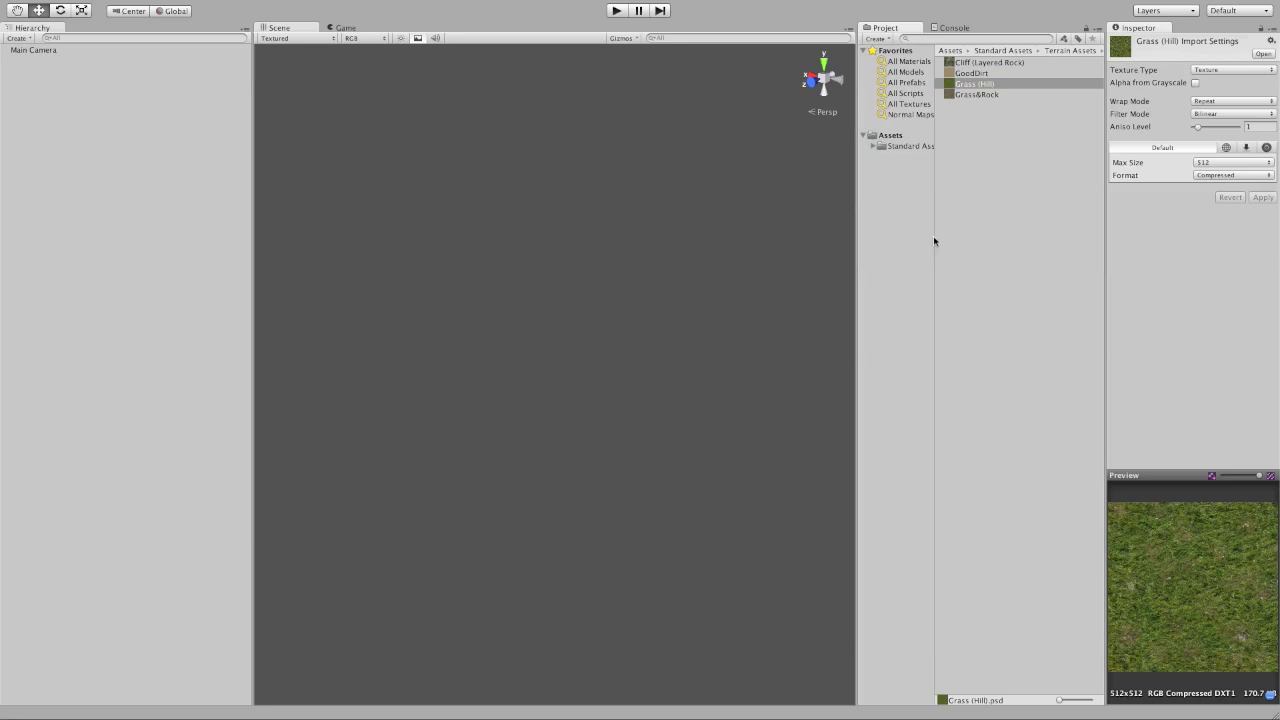
pyautogui.moveTo(934, 238); pyautogui.dragTo(987, 236)
pyautogui.click(872, 146)
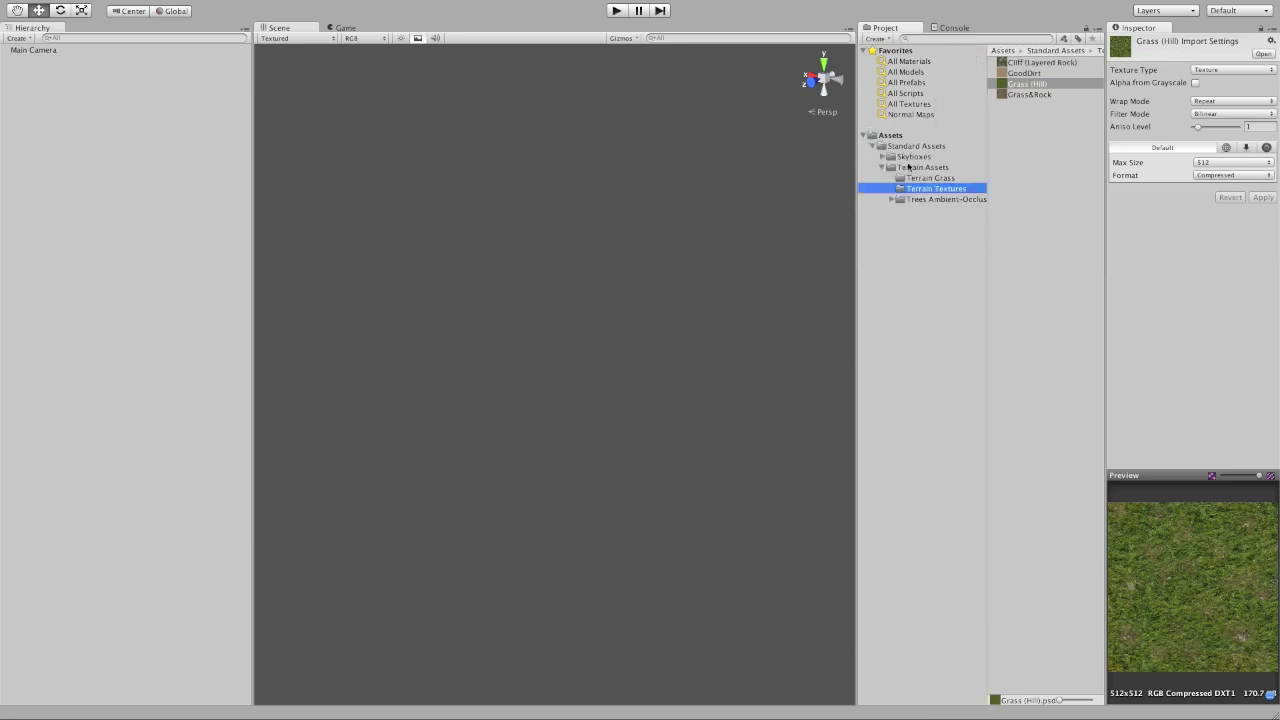
pyautogui.click(881, 167)
pyautogui.click(922, 167)
pyautogui.click(928, 158)
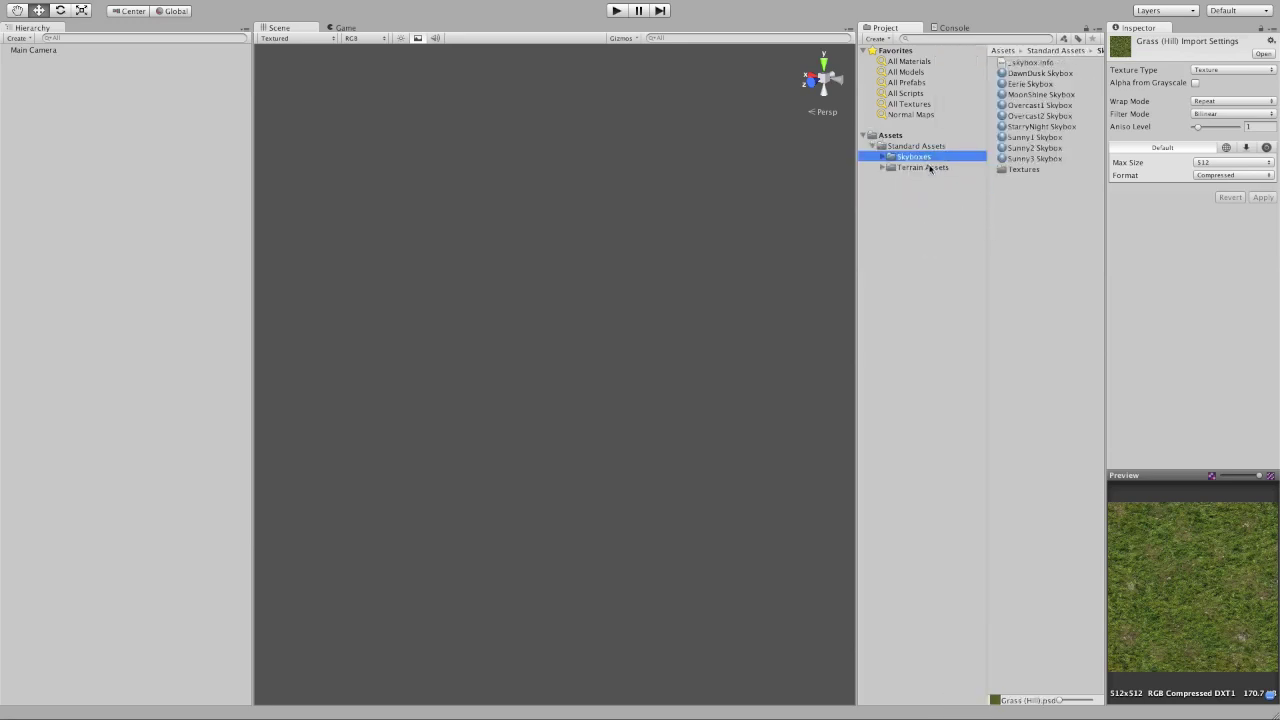
pyautogui.click(1034, 74)
pyautogui.click(1030, 106)
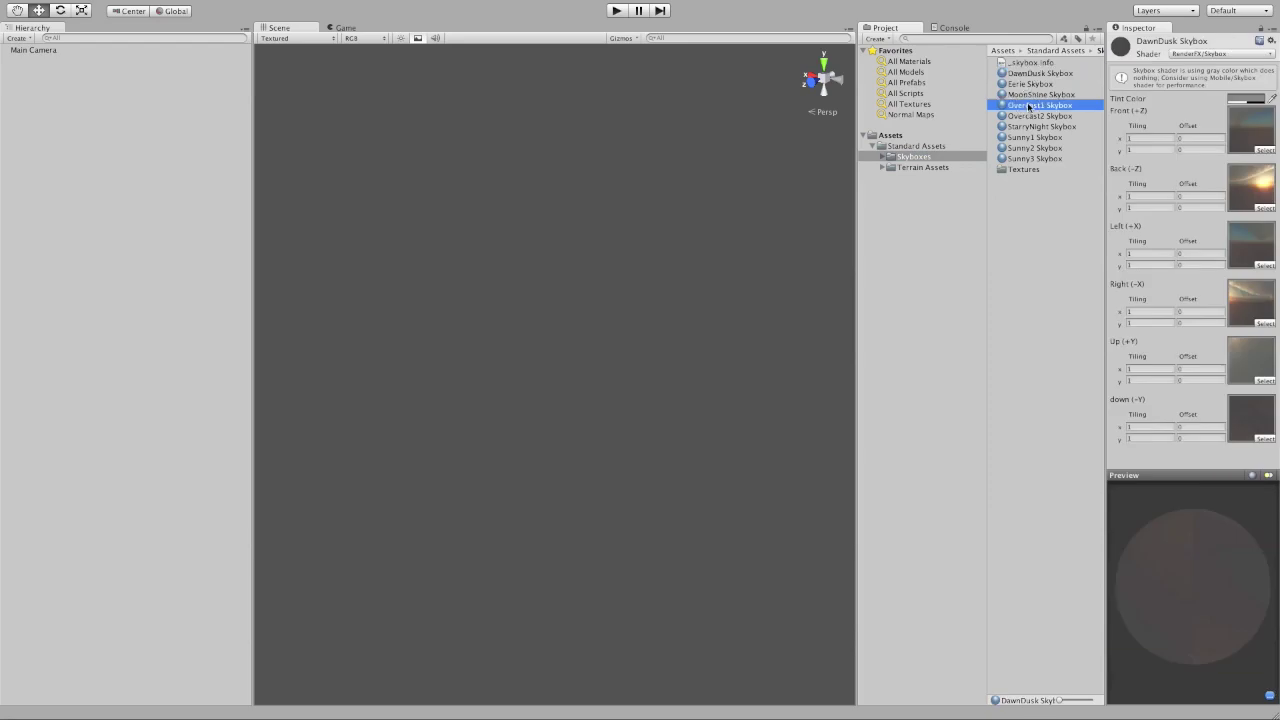
pyautogui.click(1029, 118)
pyautogui.click(1030, 148)
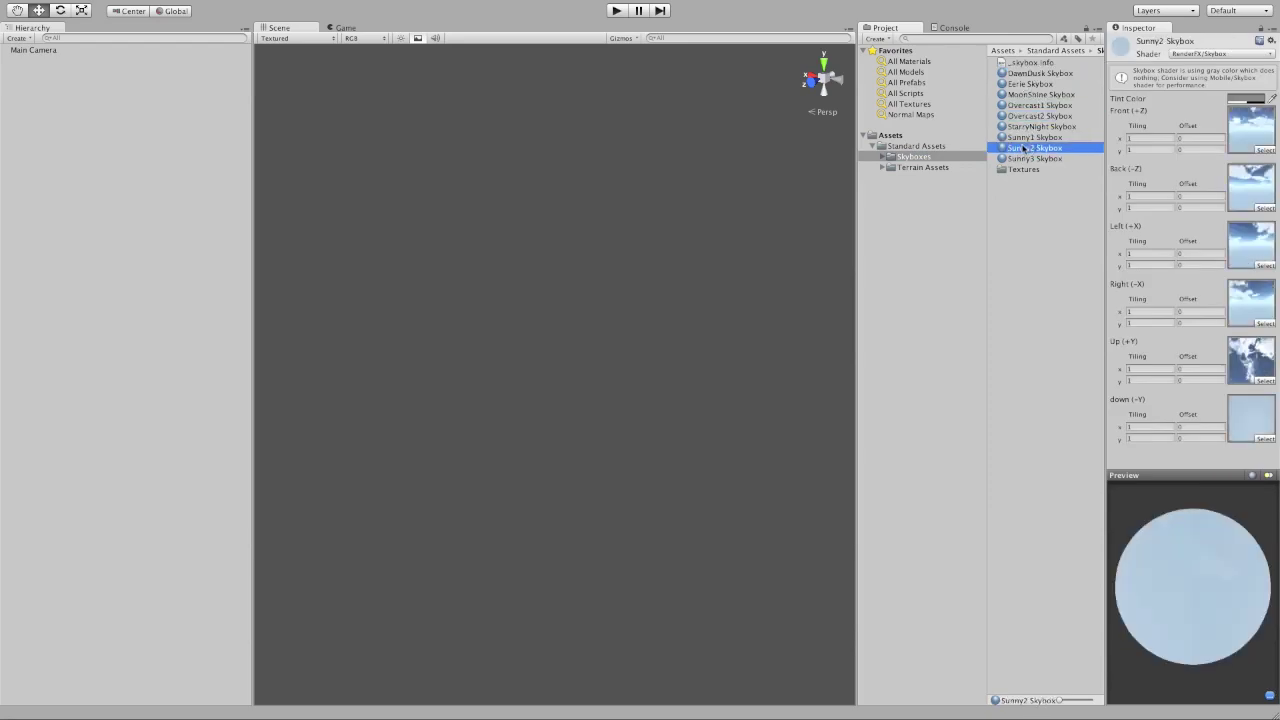
pyautogui.click(1045, 218)
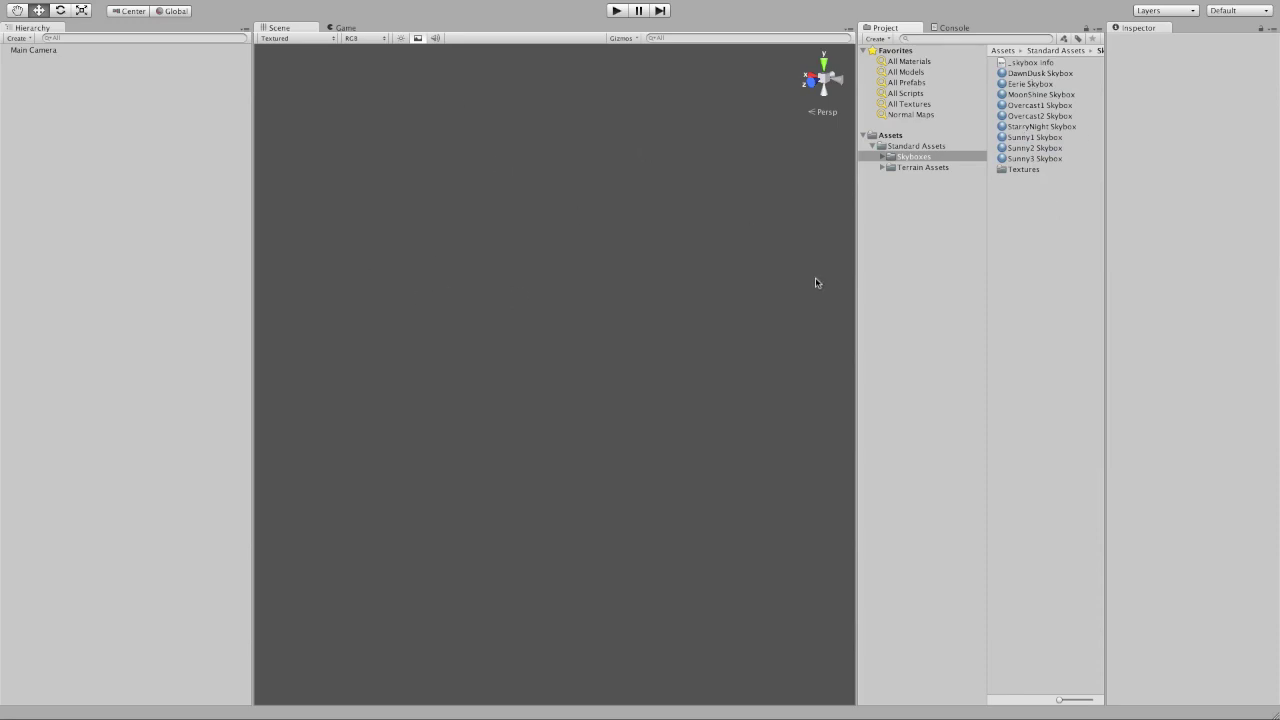
# Create a new Terrain from the Terrain menu and orbit the Scene view across it
pyautogui.click(322, 7)
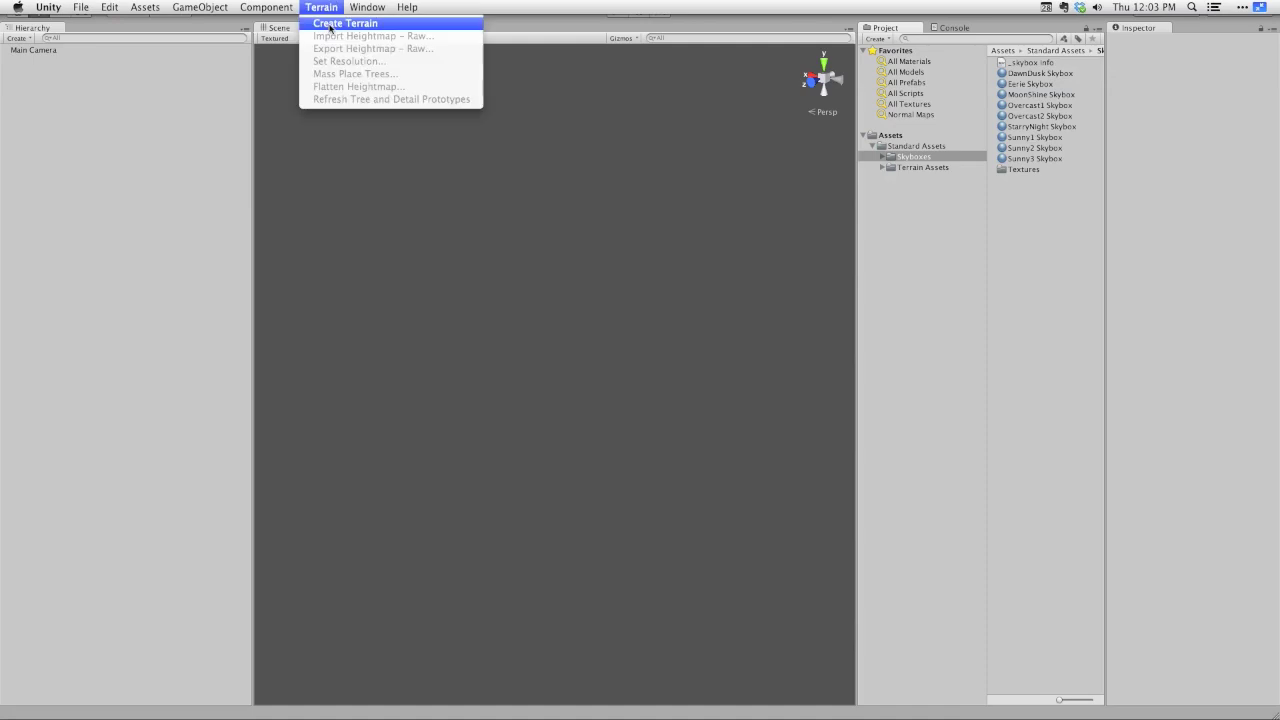
pyautogui.click(330, 24)
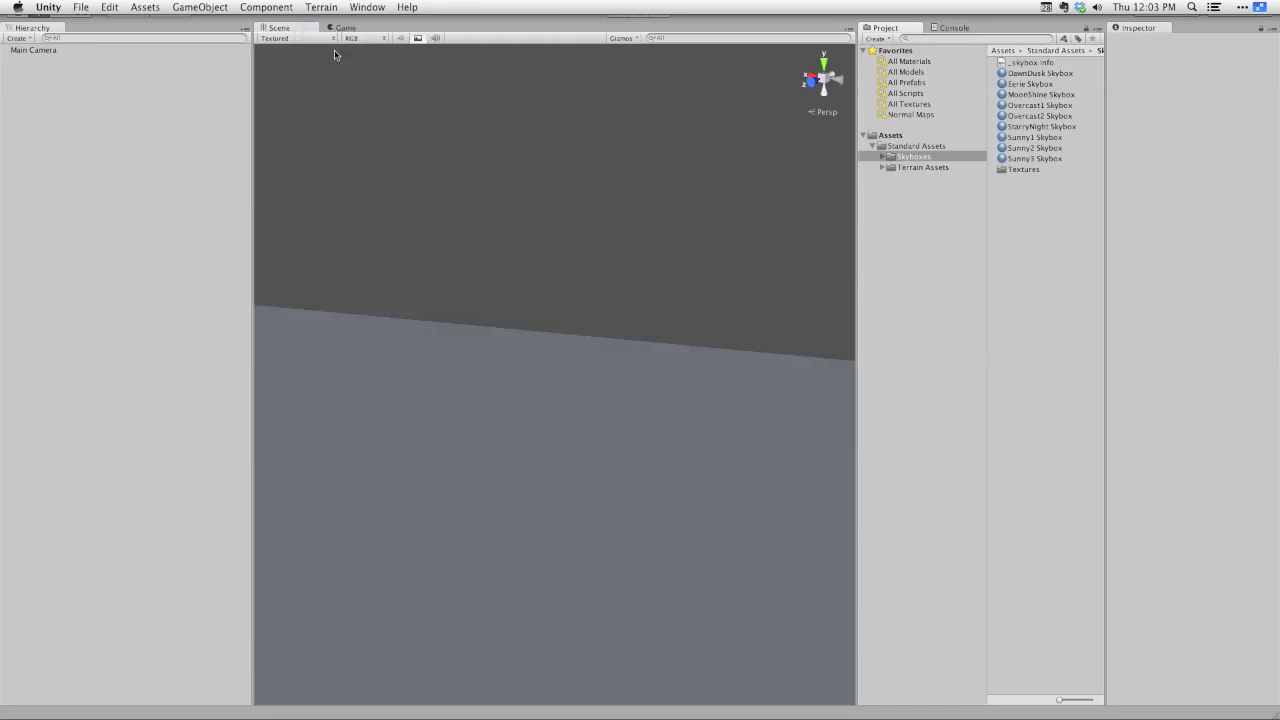
pyautogui.keyDown('alt'); pyautogui.moveTo(534, 283); pyautogui.dragTo(270, 296); pyautogui.keyUp('alt')
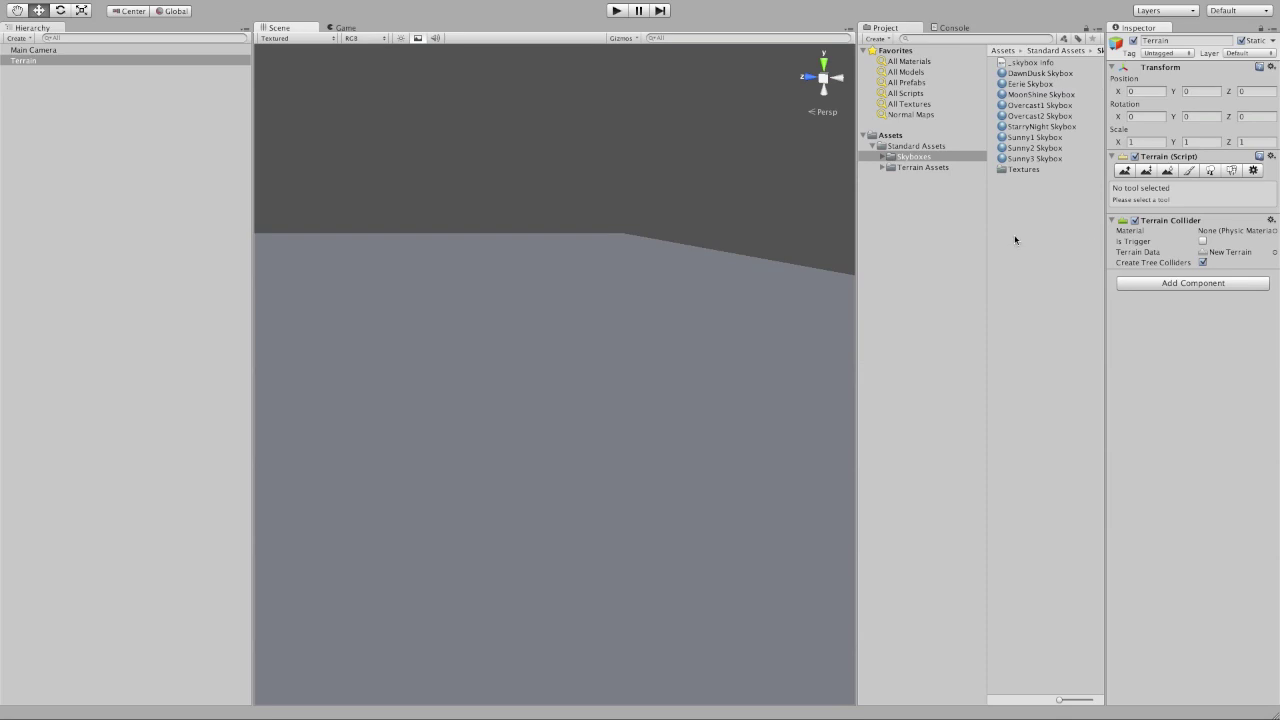
pyautogui.click(1193, 171)
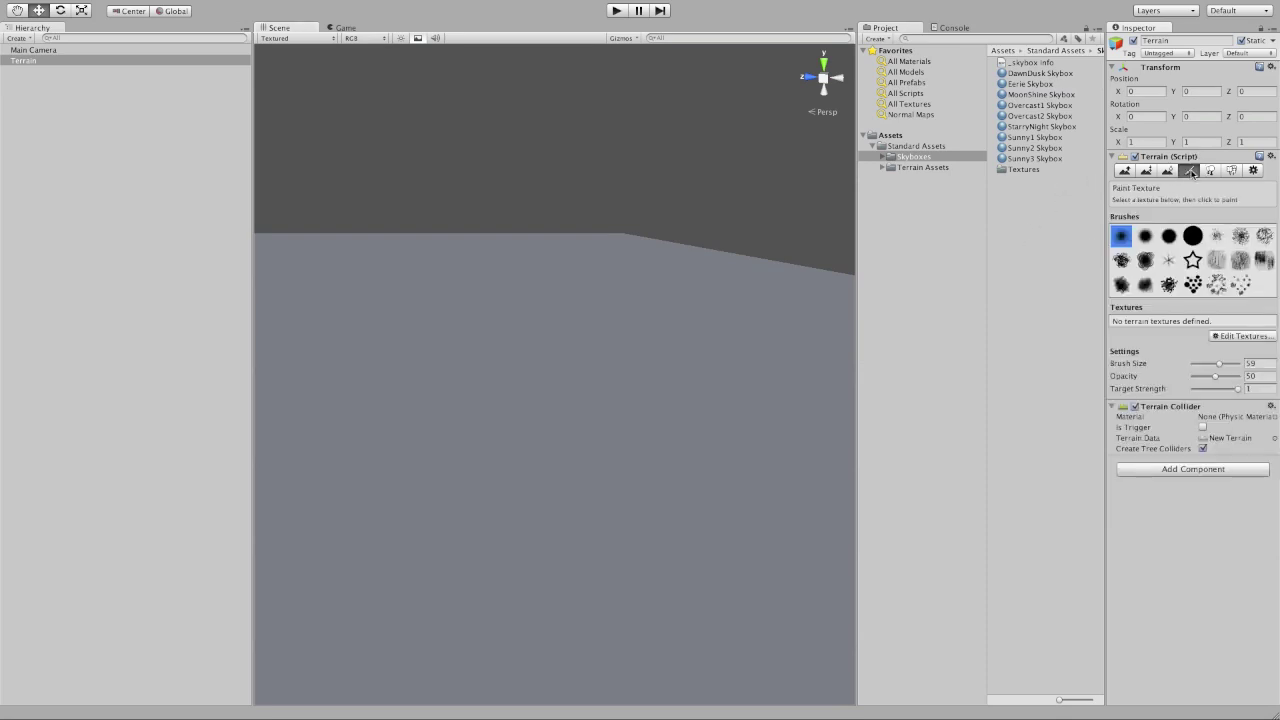
# Add Cliff (Layered) as the terrain's first paint texture so it covers the whole surface
pyautogui.click(1234, 337)
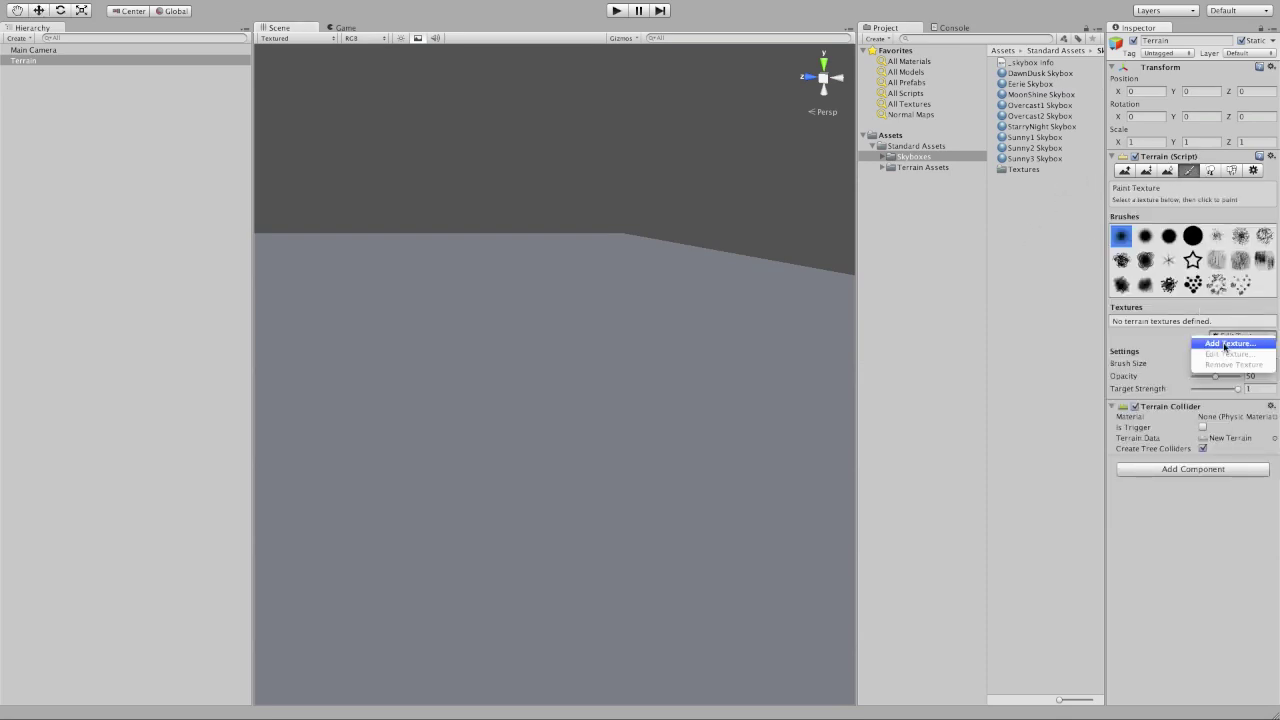
pyautogui.click(1231, 343)
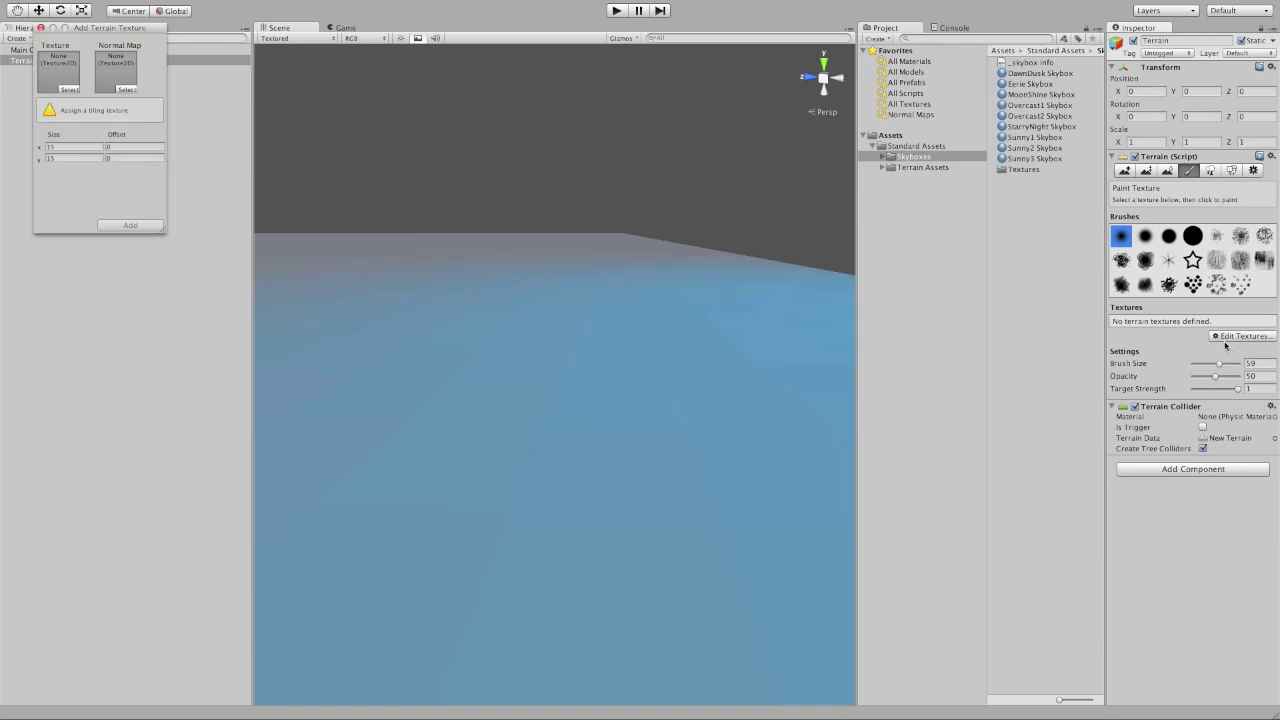
pyautogui.click(66, 88)
pyautogui.scroll(-5, 928, 476)
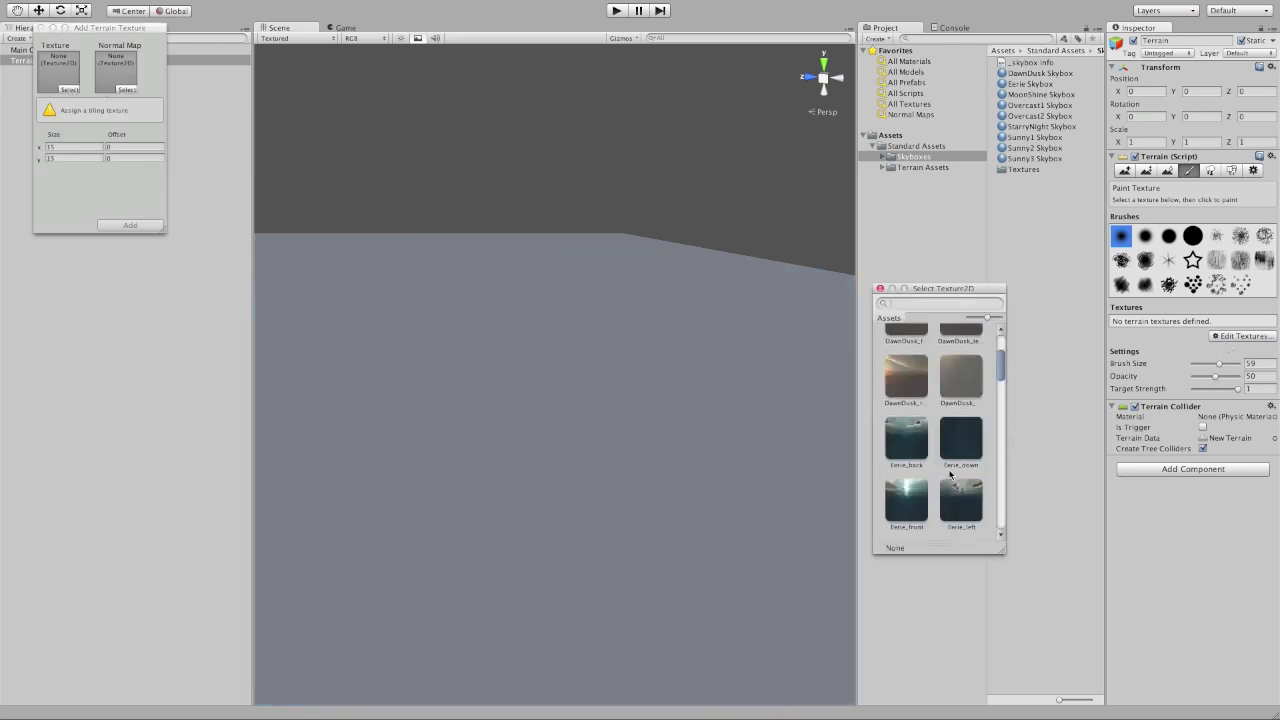
pyautogui.scroll(5, 940, 440)
pyautogui.doubleClick(958, 360)
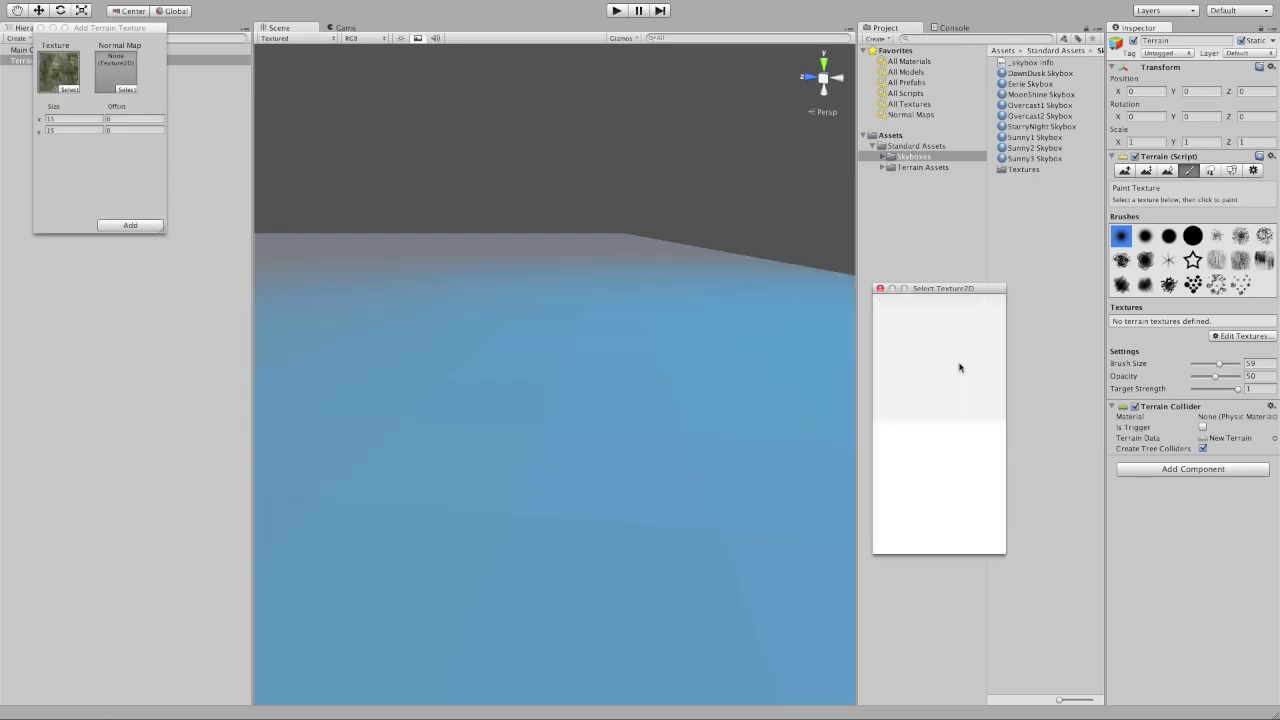
pyautogui.click(136, 224)
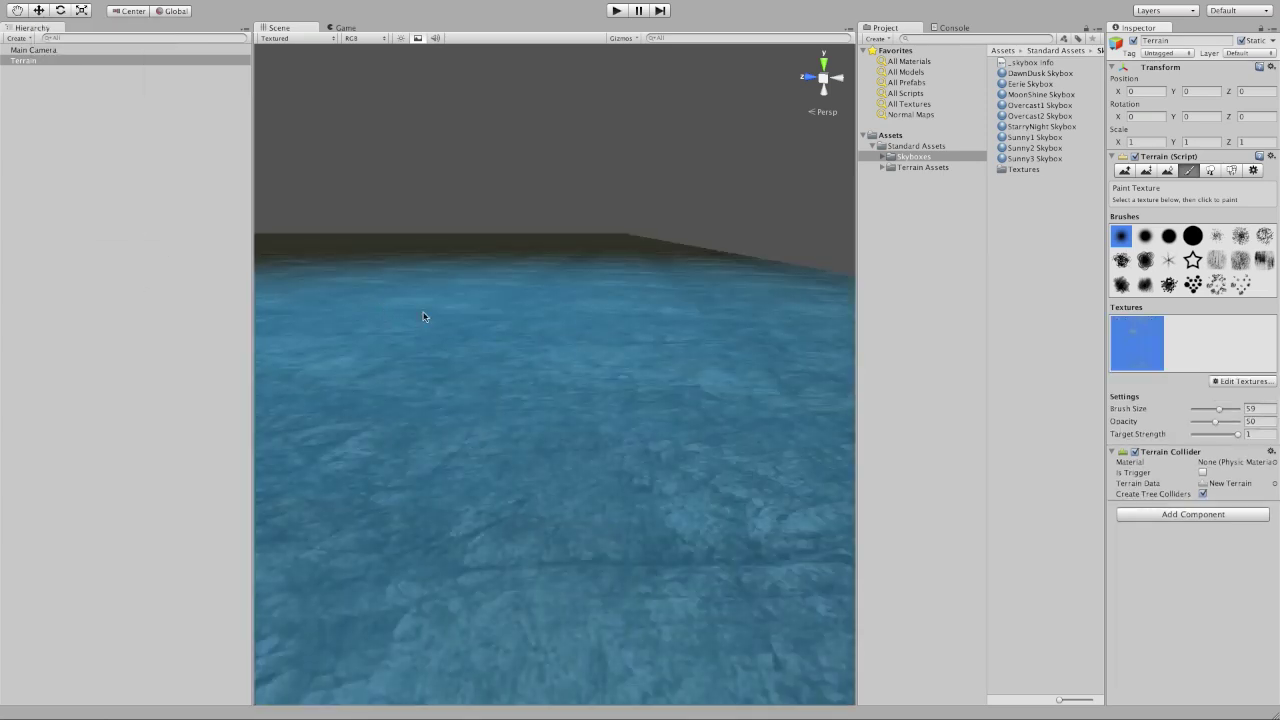
pyautogui.moveTo(423, 316); pyautogui.dragTo(370, 248, button='right')
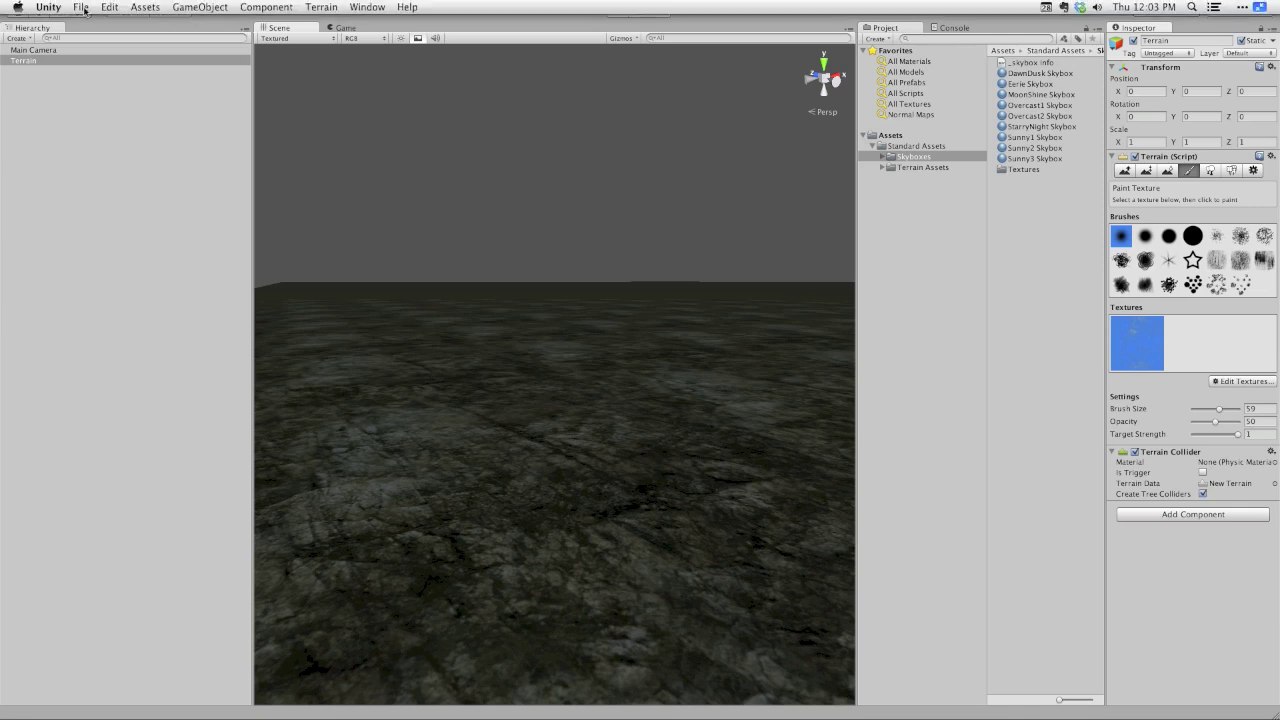
pyautogui.click(133, 5)
# Set Sunny2 Skybox as the Skybox Material in Render Settings and orbit to show the sky
pyautogui.moveTo(109, 7)
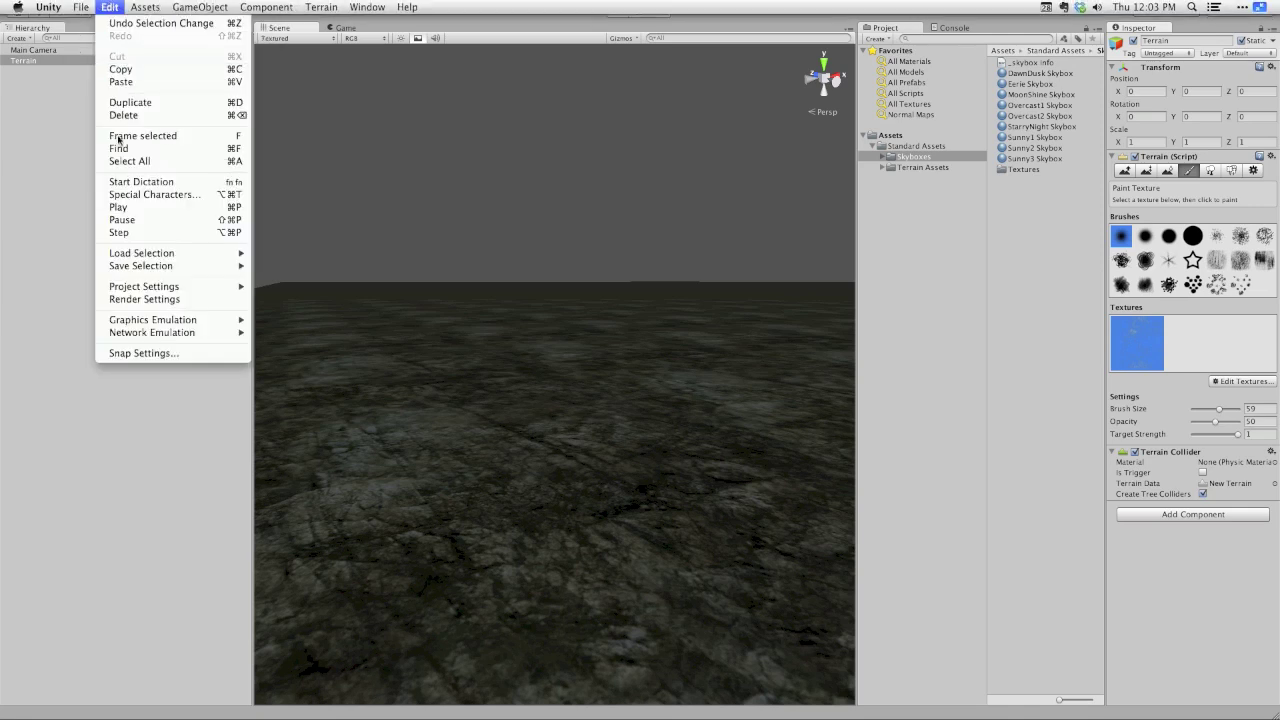
pyautogui.click(154, 298)
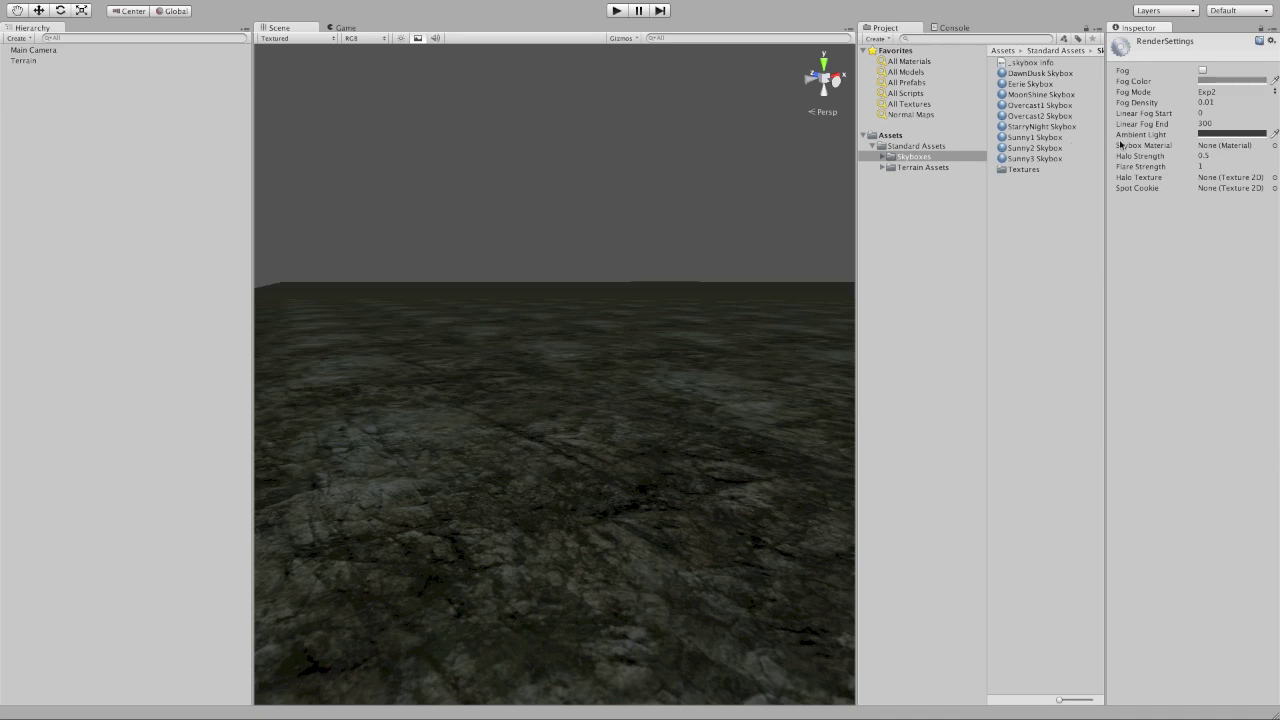
pyautogui.moveTo(1030, 147); pyautogui.dragTo(1220, 145)
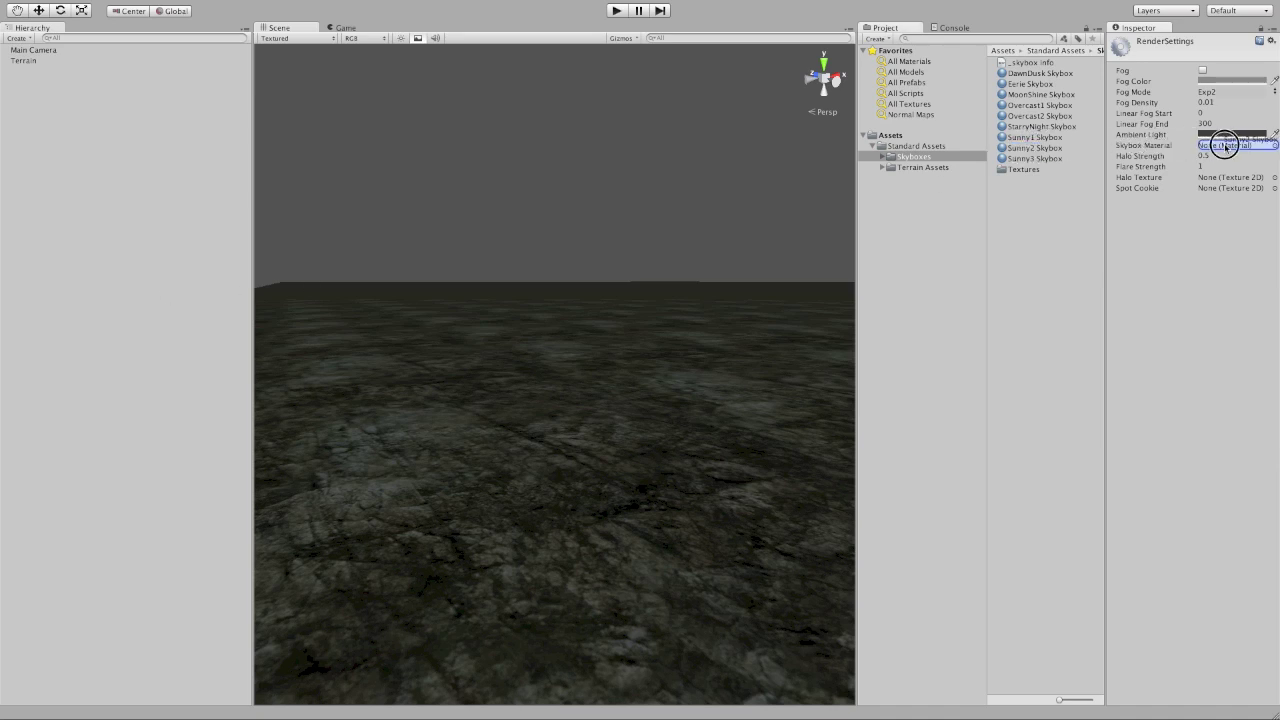
pyautogui.keyDown('alt'); pyautogui.moveTo(754, 209); pyautogui.dragTo(586, 317); pyautogui.keyUp('alt')
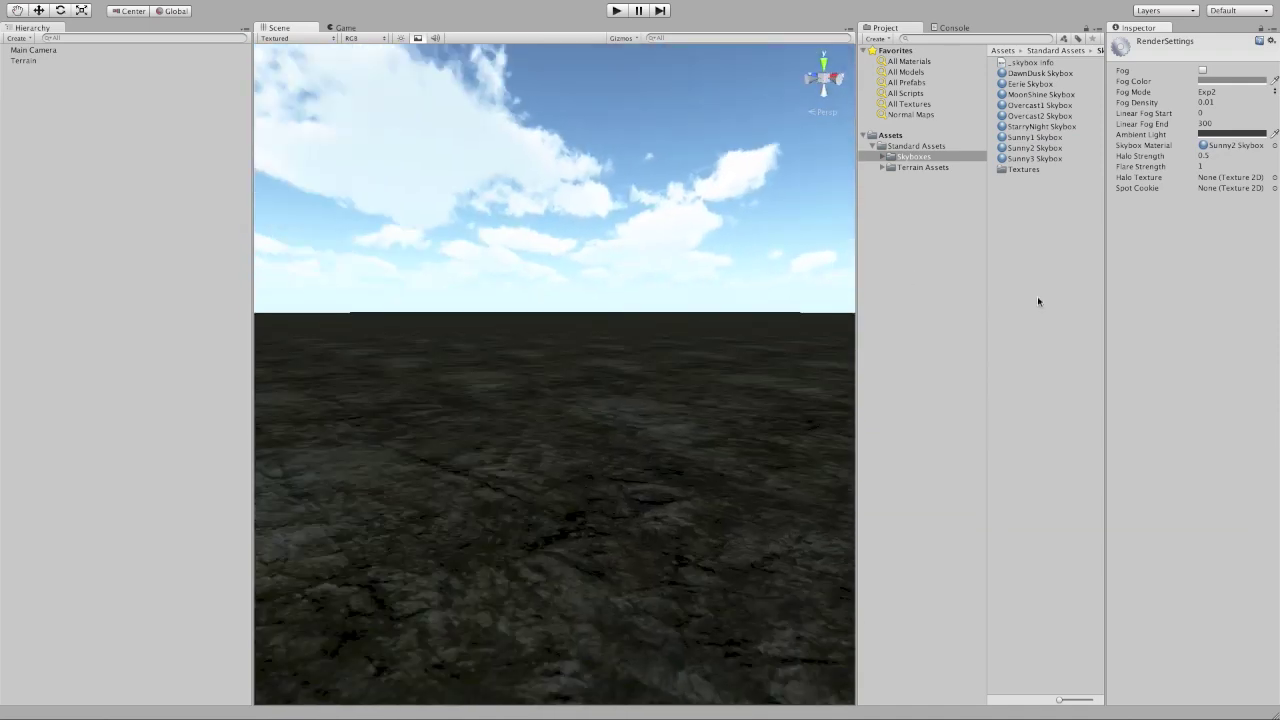
pyautogui.keyDown('alt'); pyautogui.moveTo(701, 234); pyautogui.dragTo(848, 283); pyautogui.keyUp('alt')
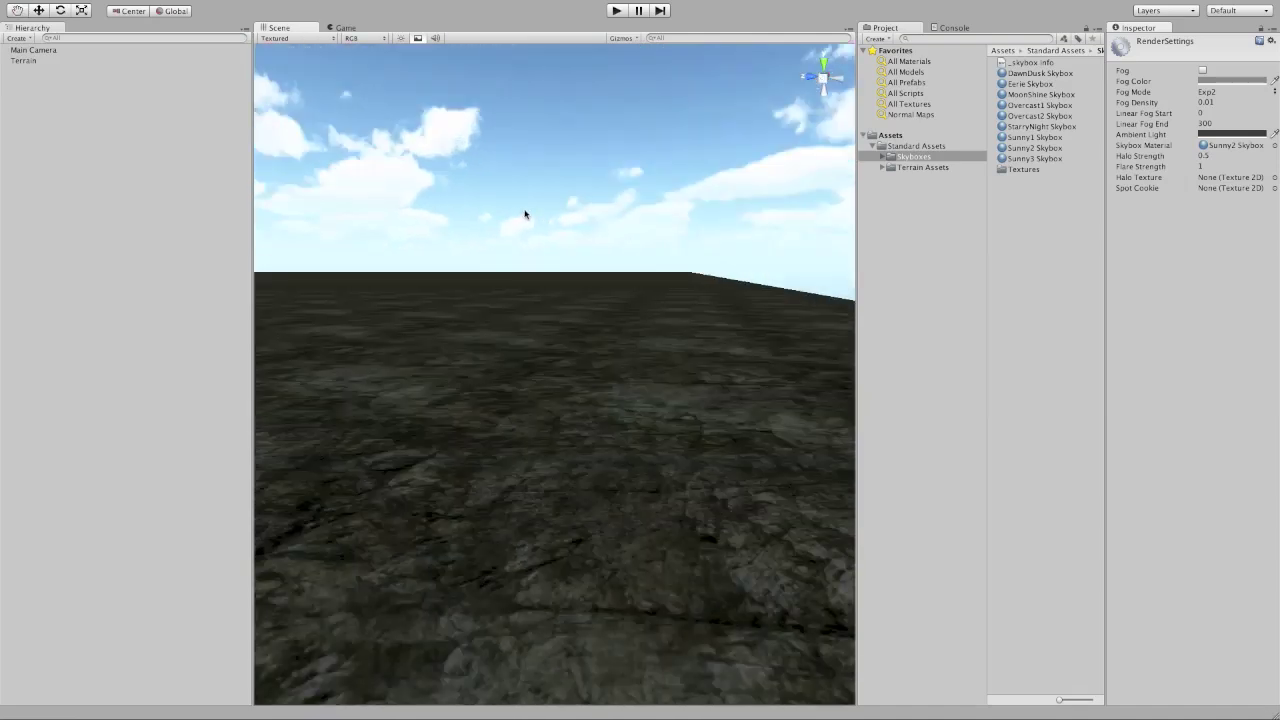
pyautogui.click(145, 7)
pyautogui.moveTo(156, 95)
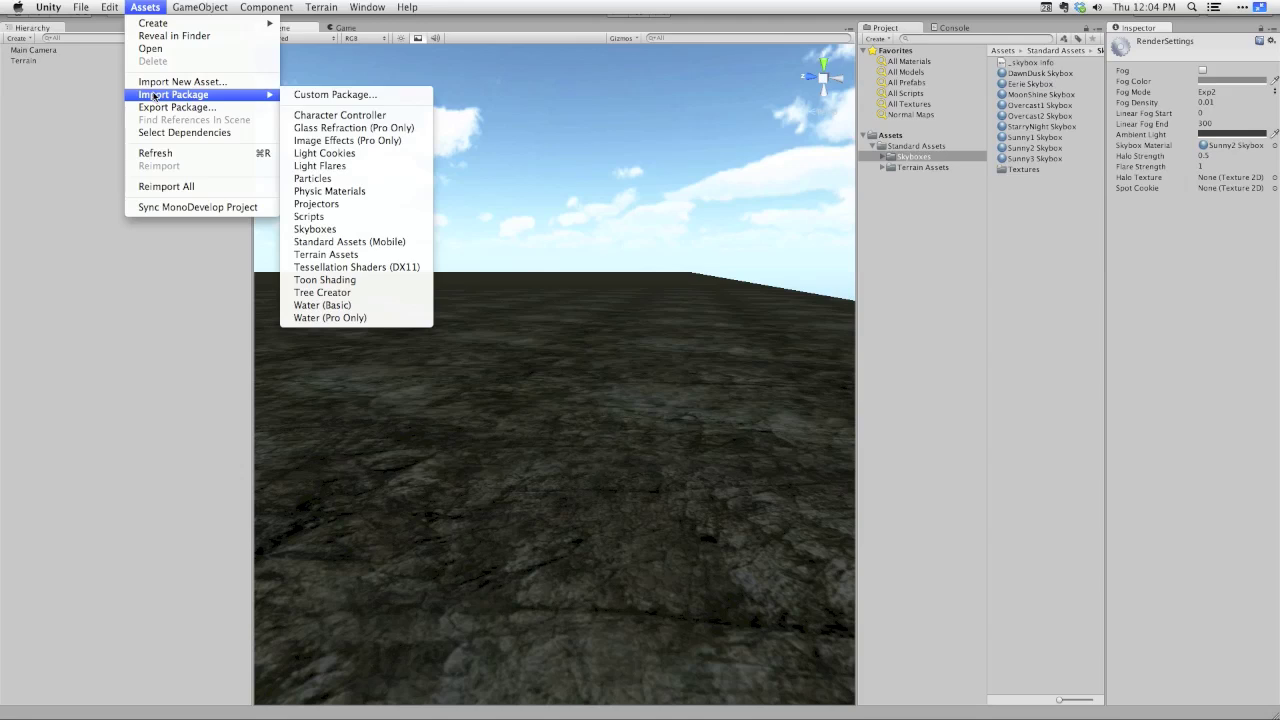
# Dismiss the Assets menu, exit full-screen mode and shrink the Unity window to reveal the desktop
pyautogui.click(540, 136)
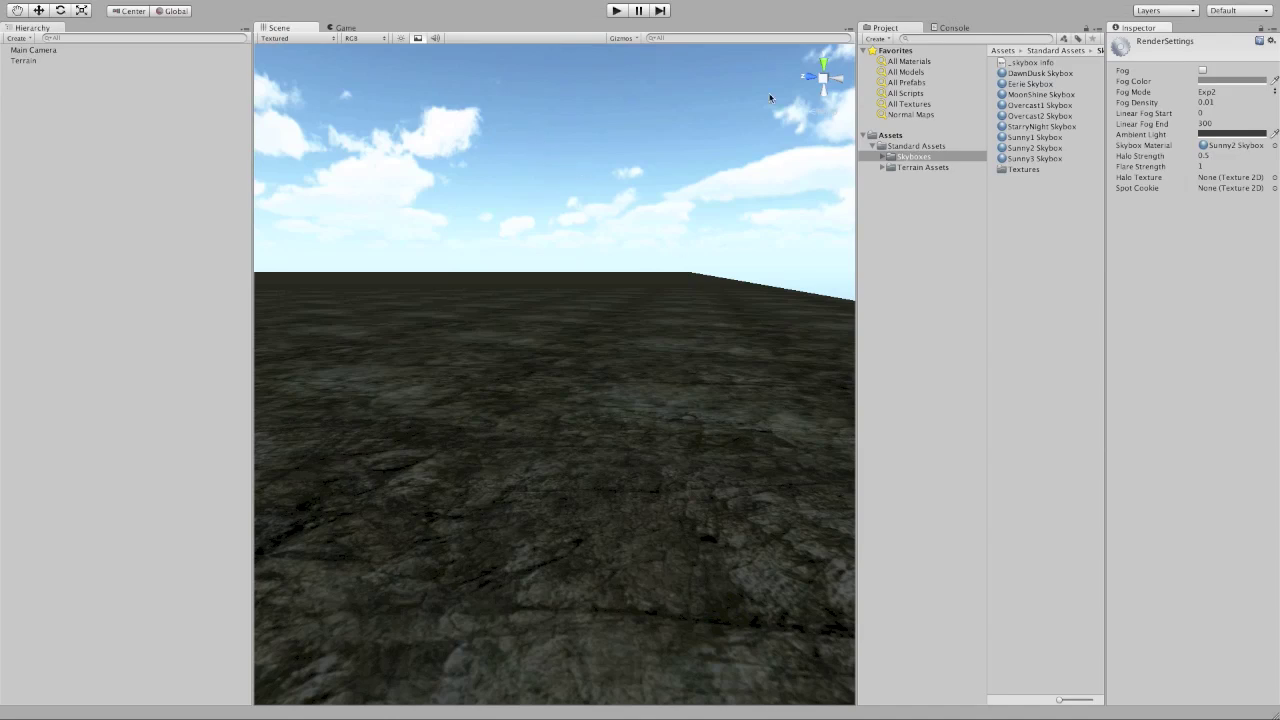
pyautogui.moveTo(778, 4)
pyautogui.click(1258, 7)
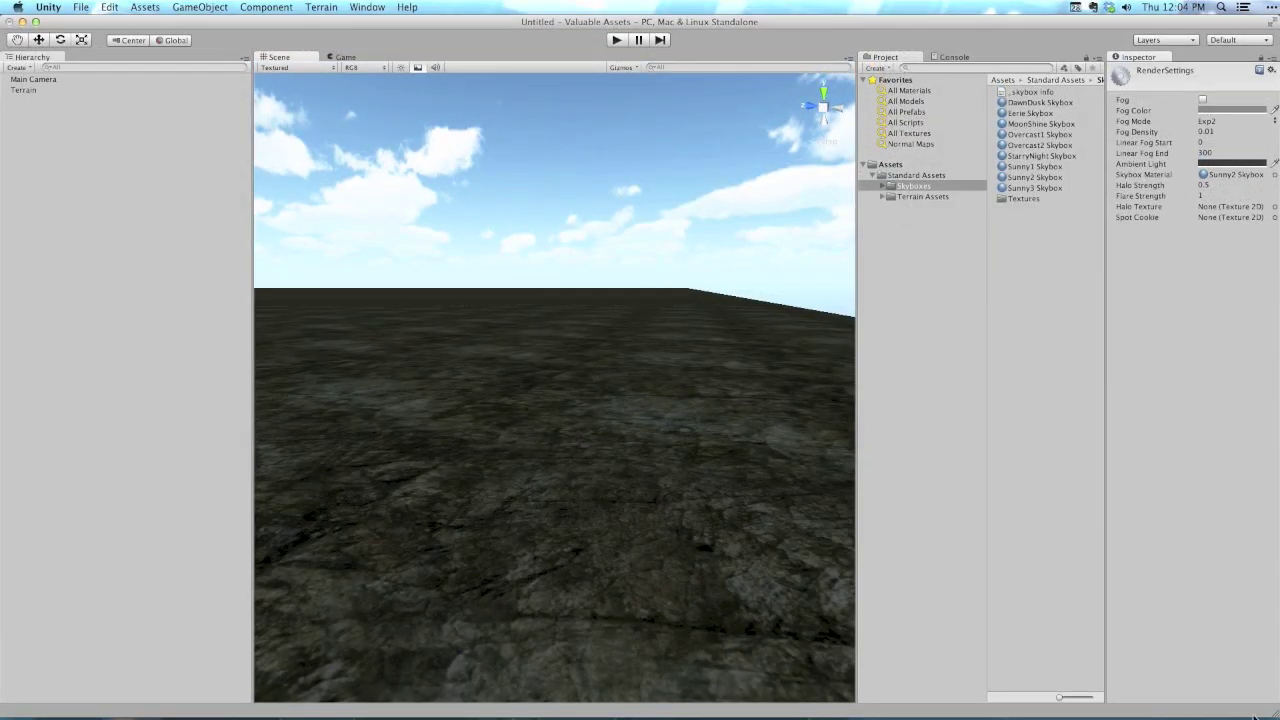
pyautogui.moveTo(1254, 716); pyautogui.dragTo(702, 497)
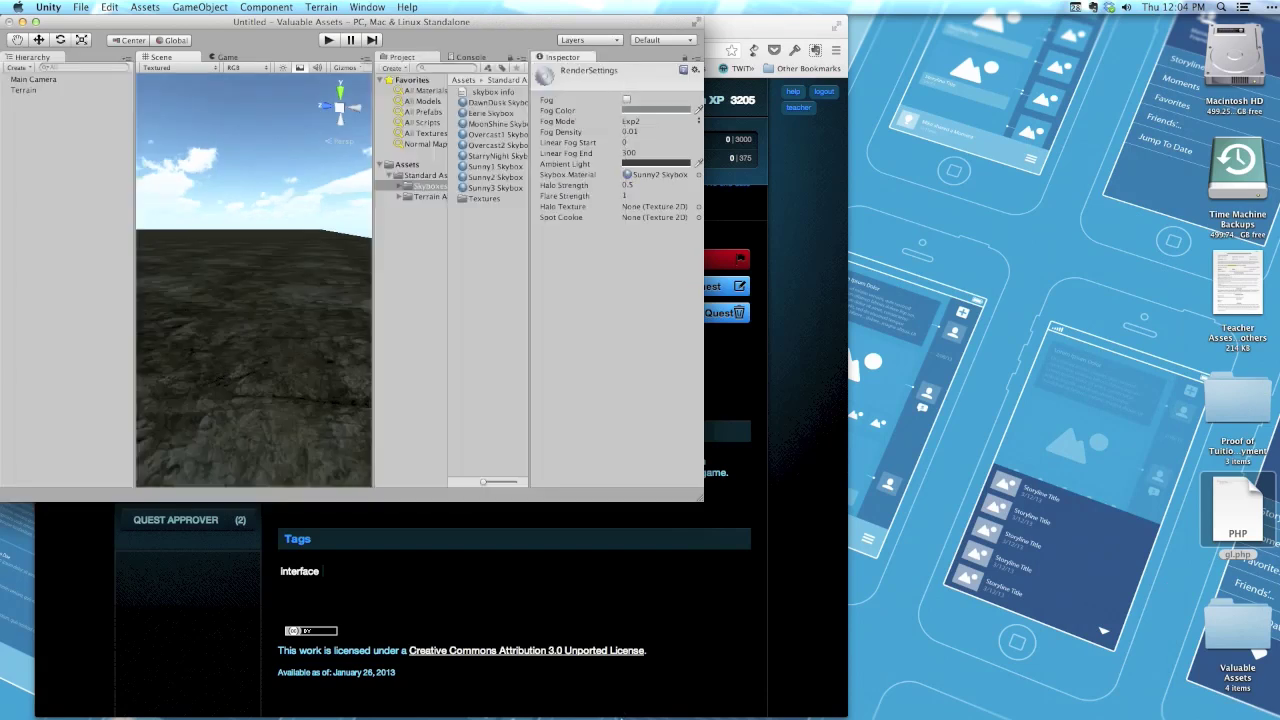
# In Finder, go to the home folder's Pictures > Wallpaper and select wireframe.png to preview it
pyautogui.click(259, 687)
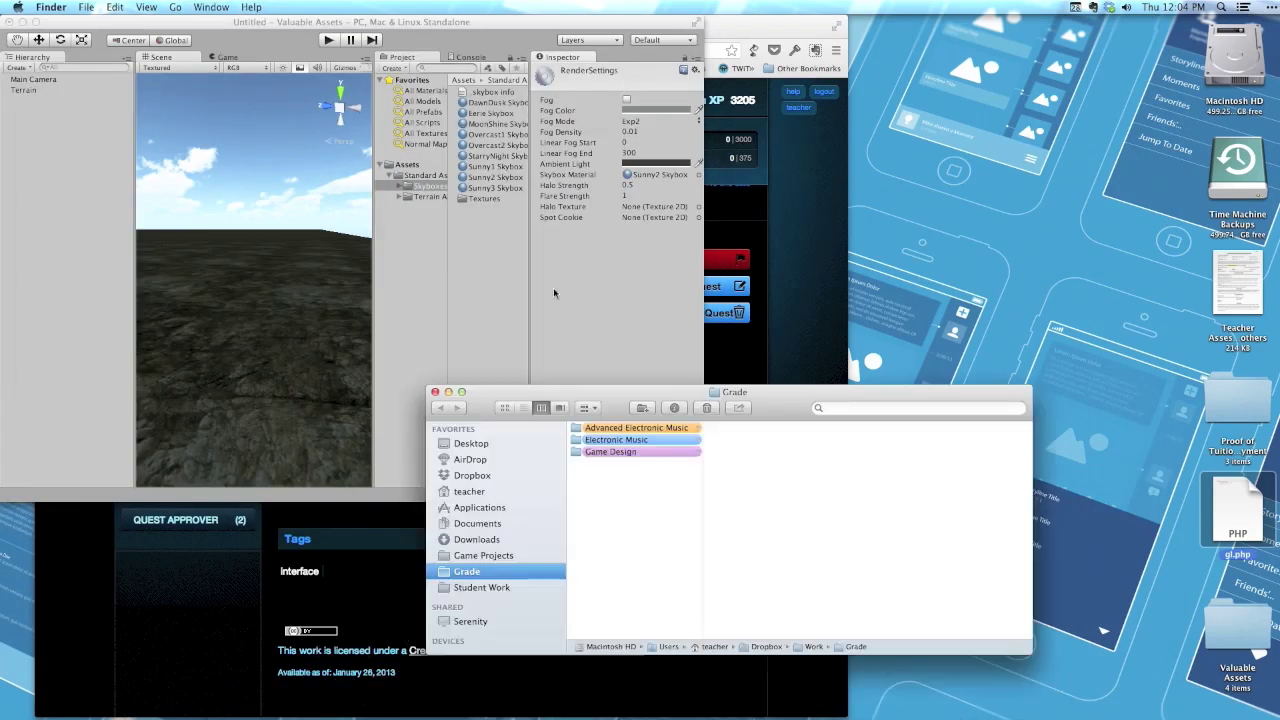
pyautogui.click(468, 491)
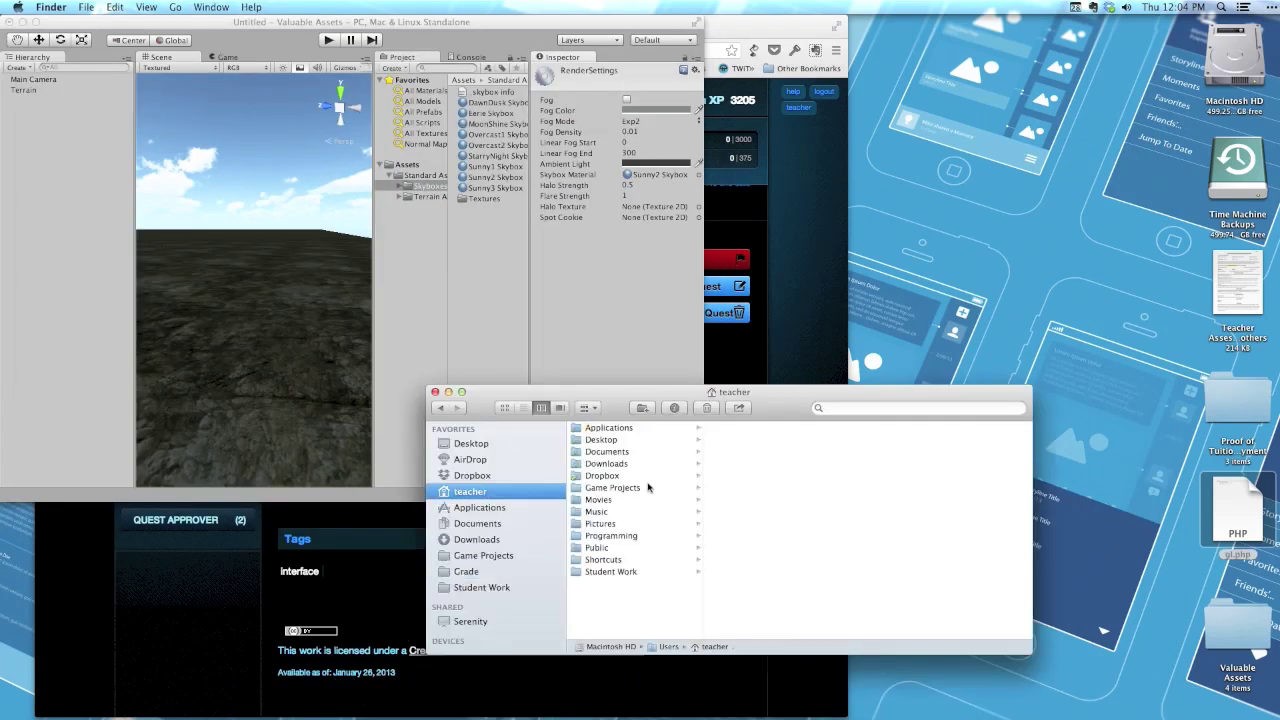
pyautogui.click(615, 524)
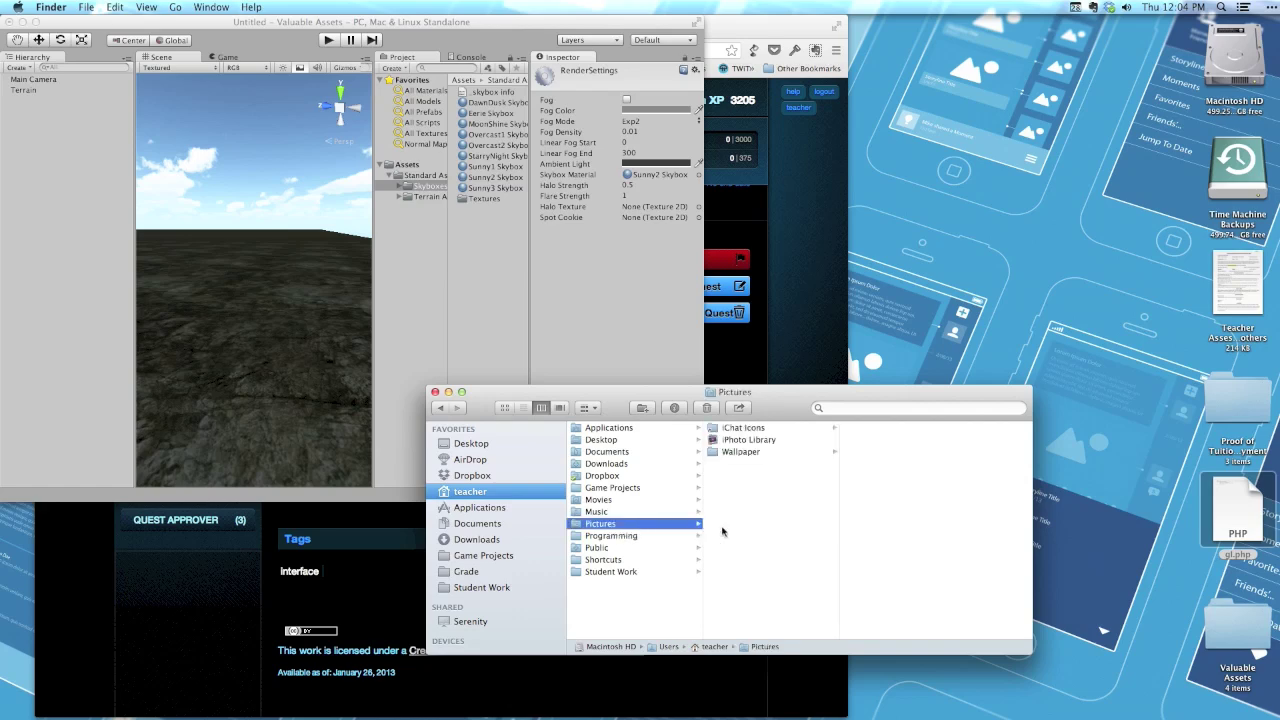
pyautogui.click(745, 451)
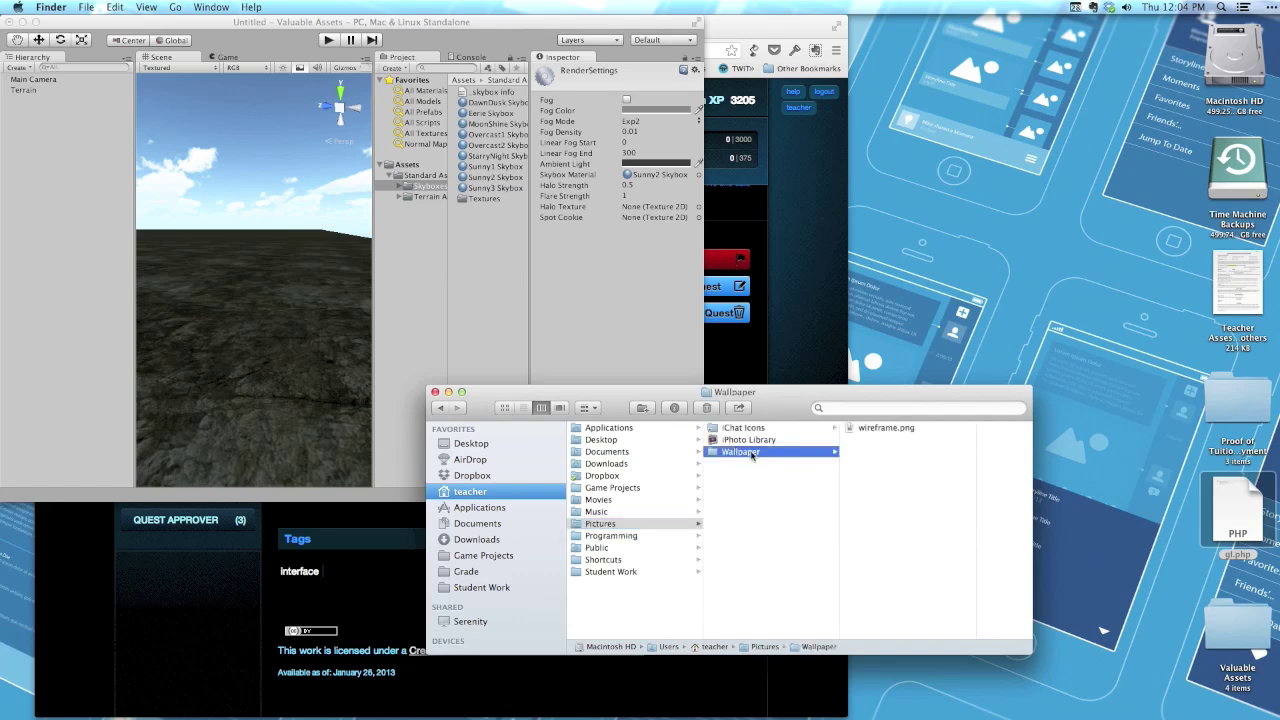
pyautogui.click(865, 430)
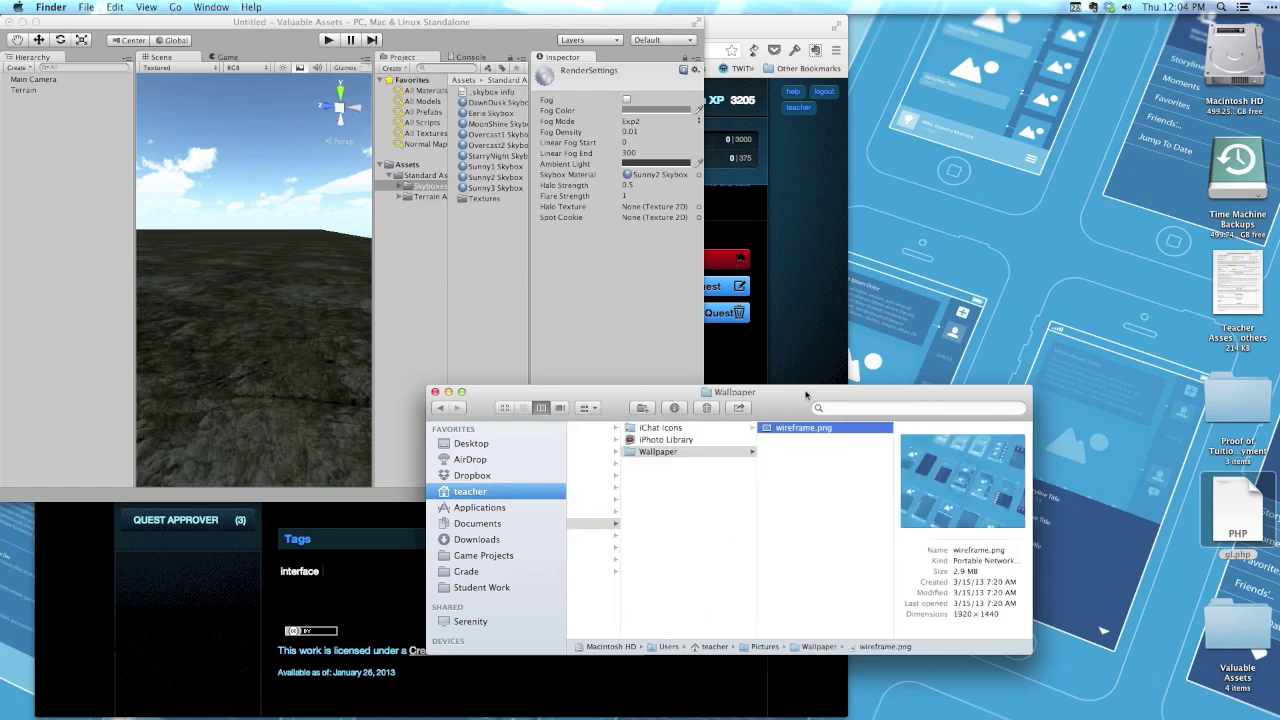
pyautogui.moveTo(795, 398); pyautogui.dragTo(864, 421)
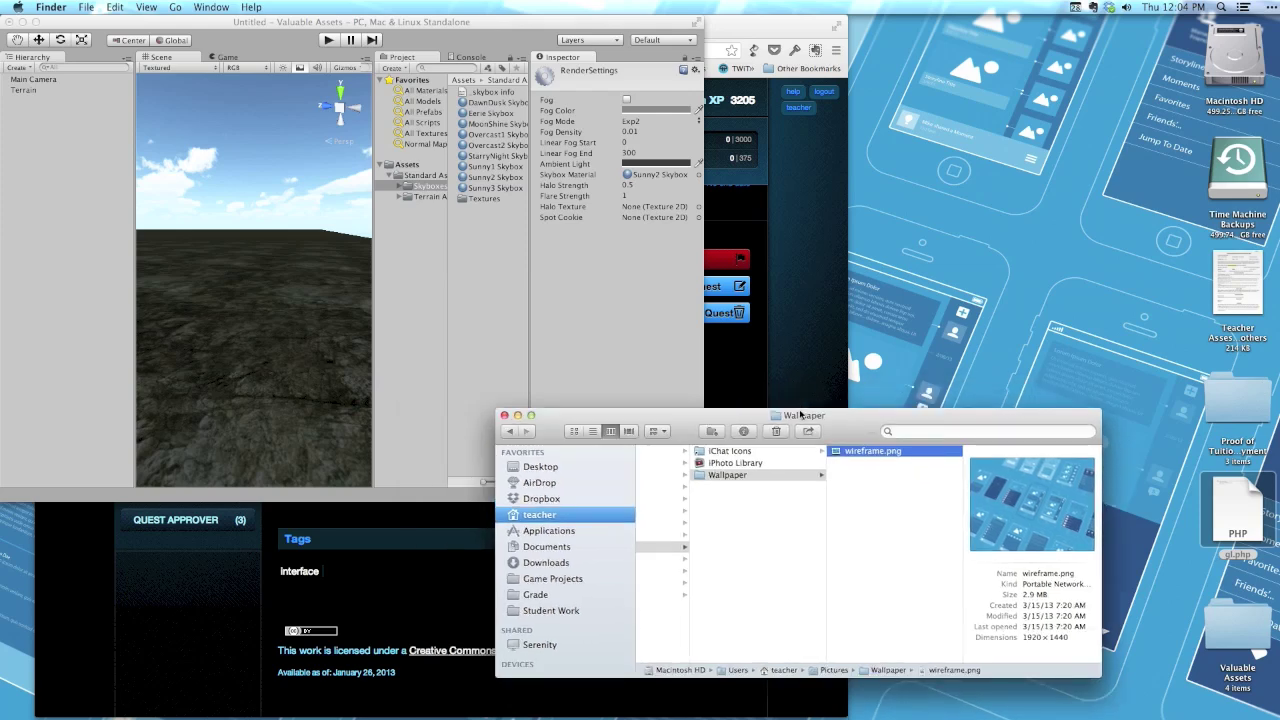
# Import wireframe.png from Finder into the Skyboxes folder, select the new texture, and enlarge the Unity window
pyautogui.click(533, 261)
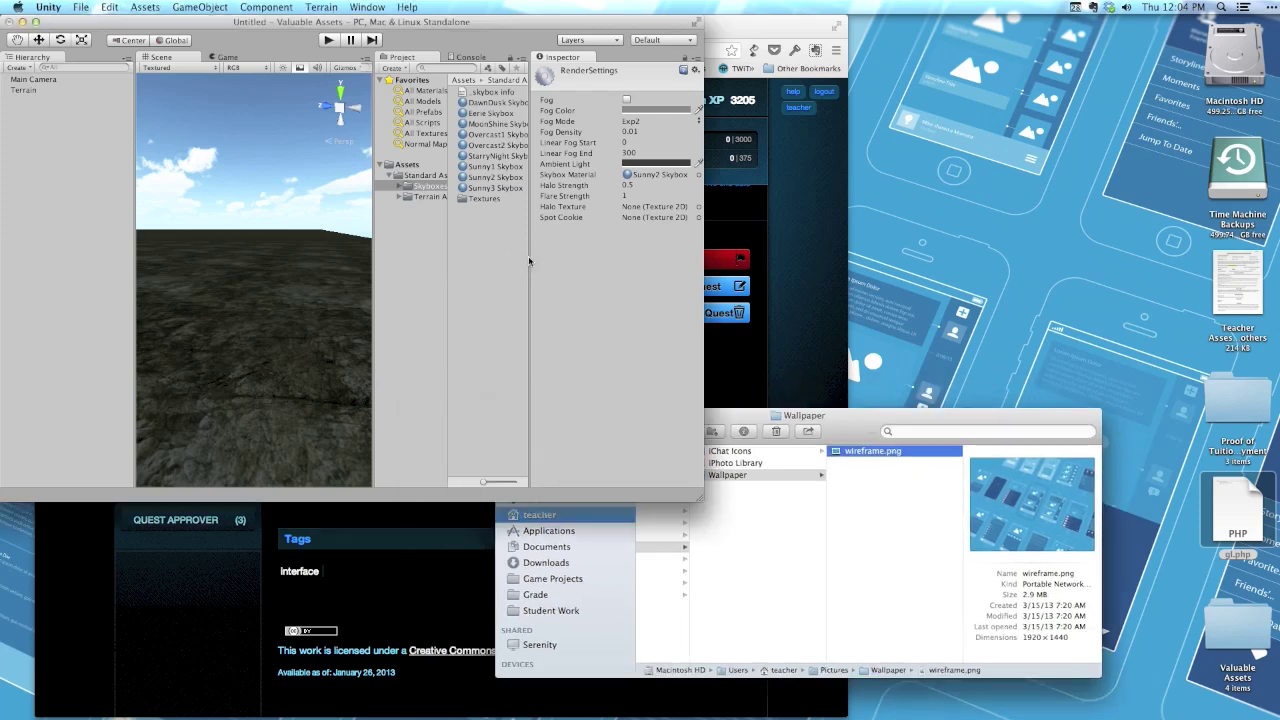
pyautogui.moveTo(1018, 490); pyautogui.dragTo(480, 278)
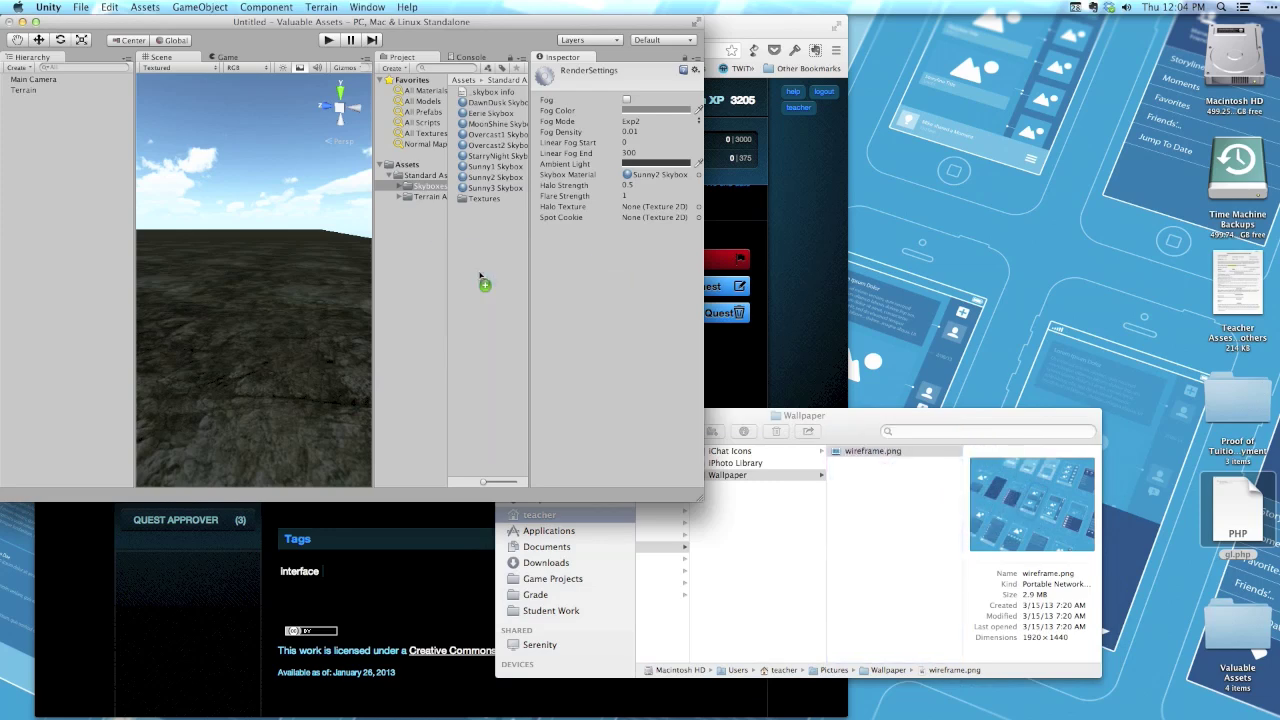
pyautogui.moveTo(480, 278); pyautogui.dragTo(480, 277)
pyautogui.click(489, 209)
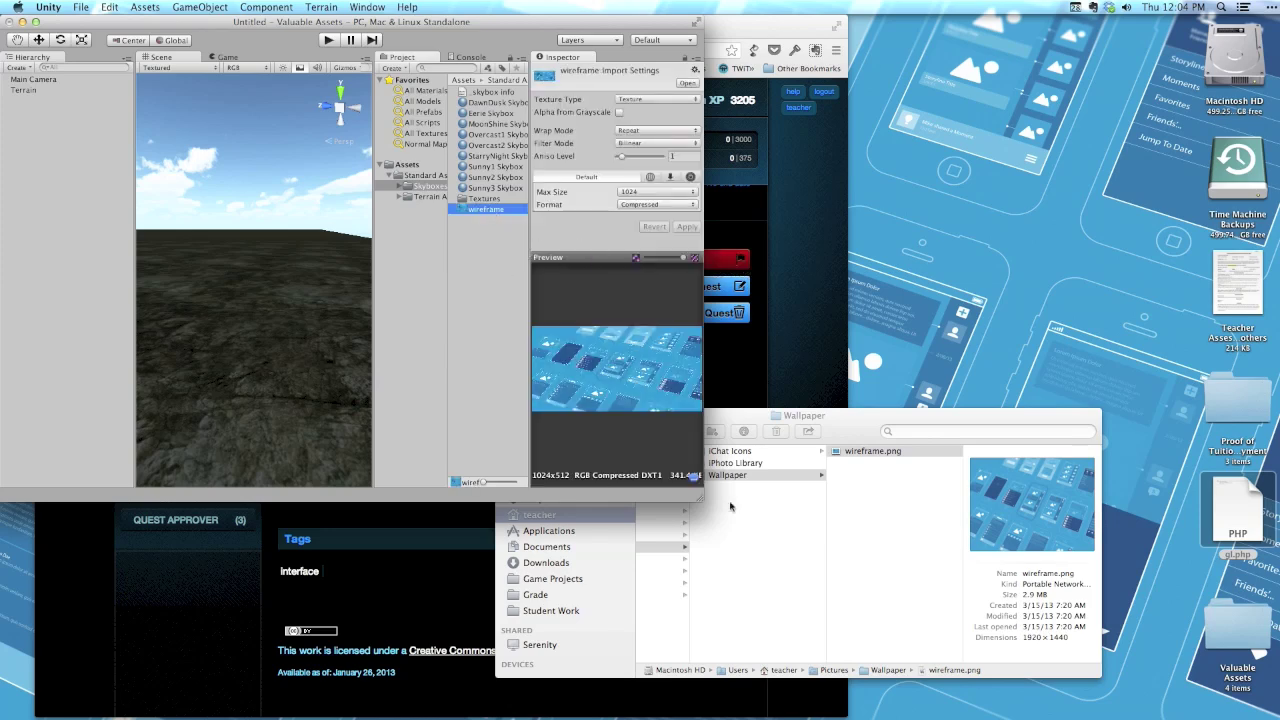
pyautogui.moveTo(698, 499); pyautogui.dragTo(1122, 563)
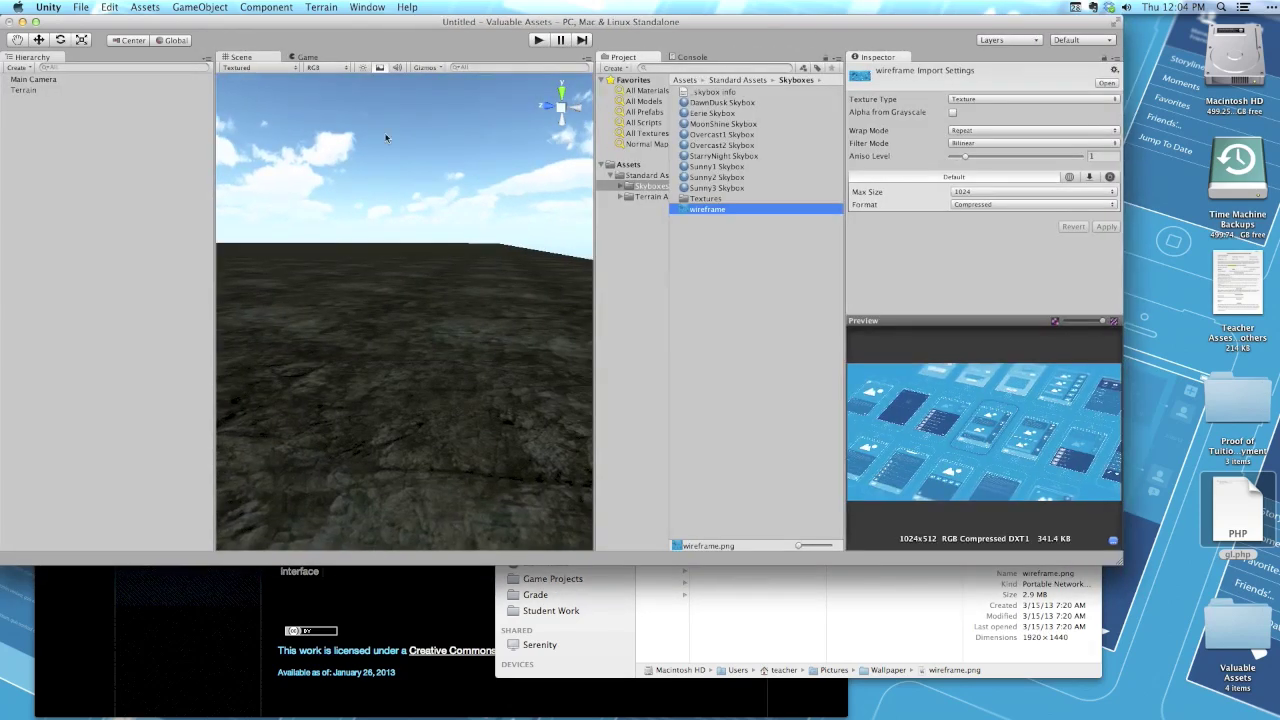
# Add a new Plane to the scene and browse to Assets > Standard Assets > Skyboxes
pyautogui.click(20, 67)
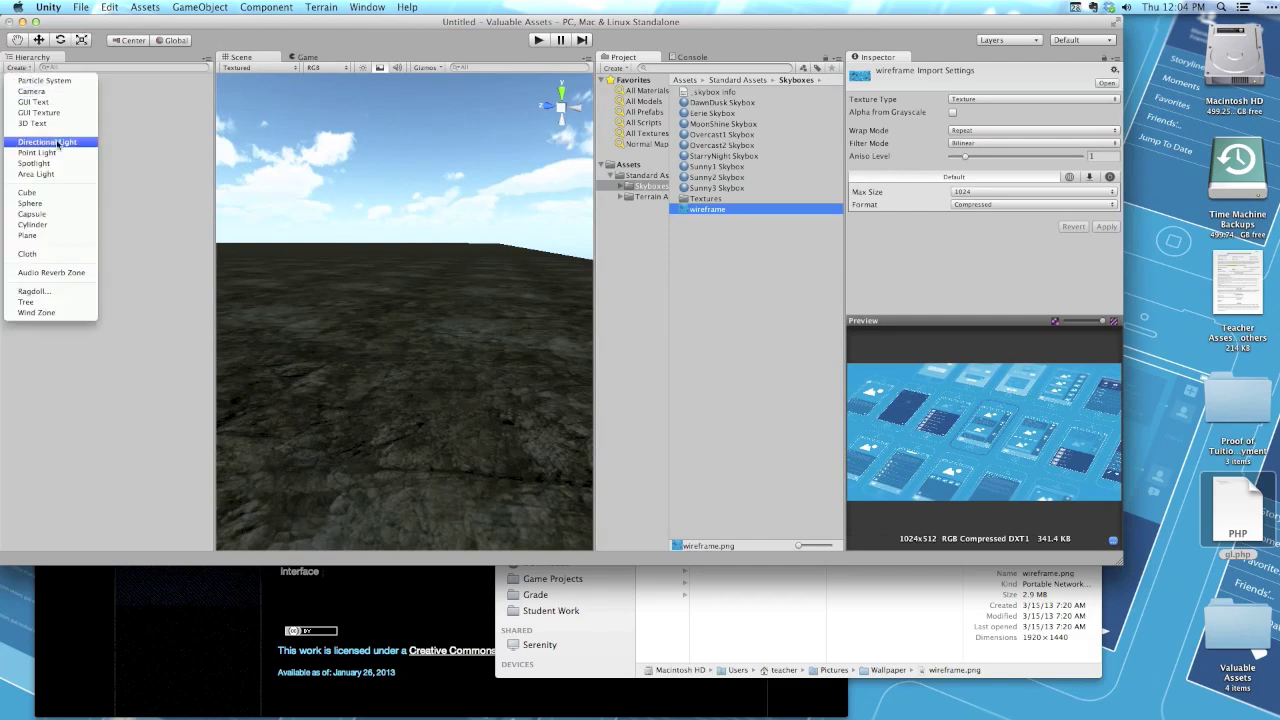
pyautogui.click(44, 235)
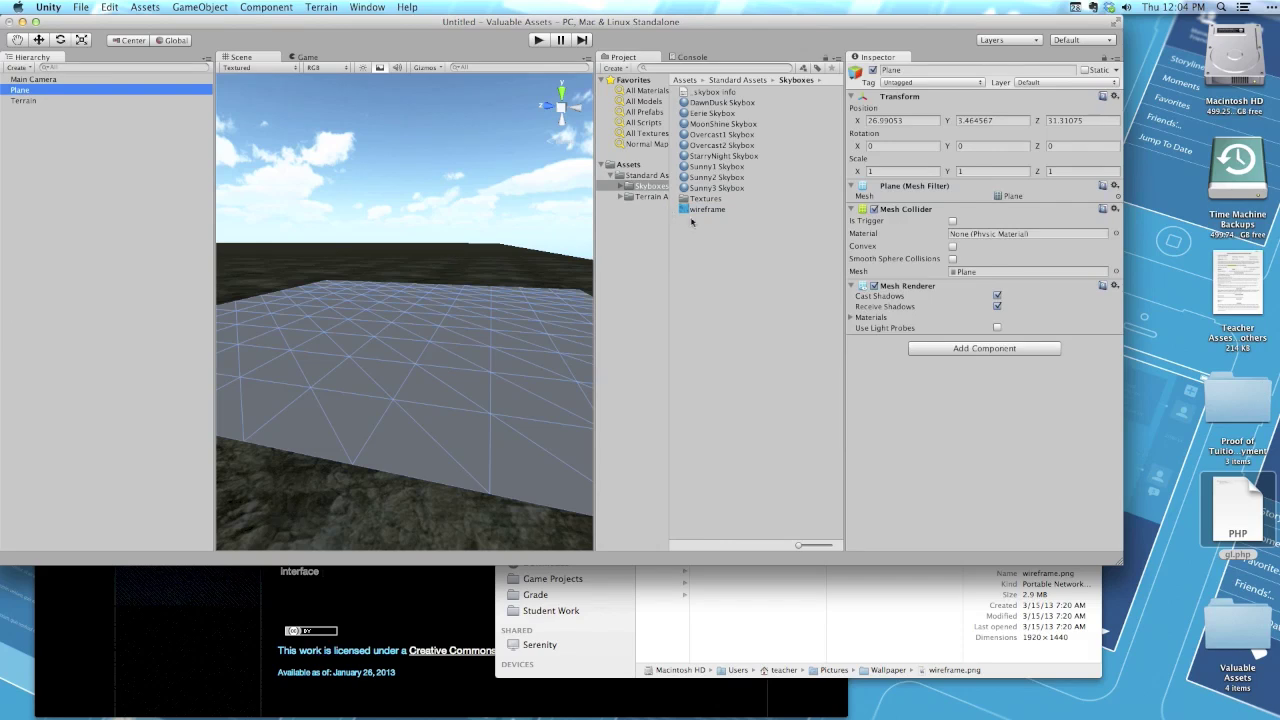
pyautogui.click(630, 164)
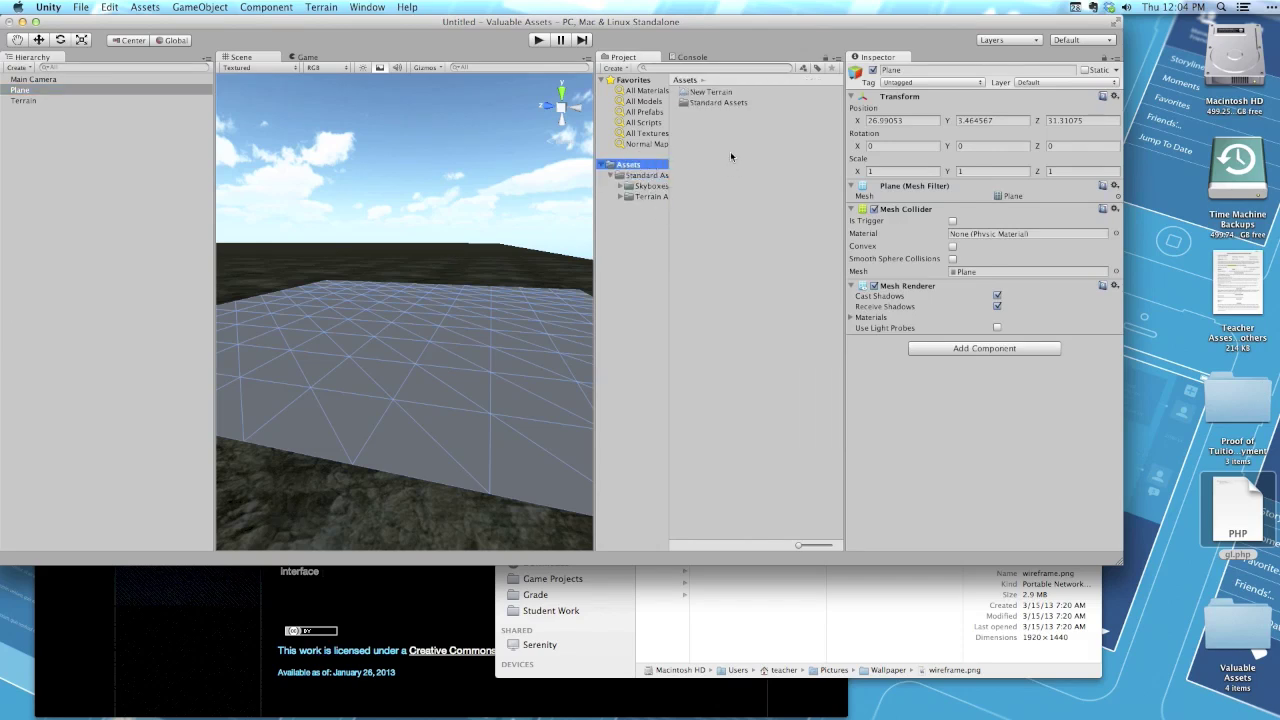
pyautogui.click(642, 176)
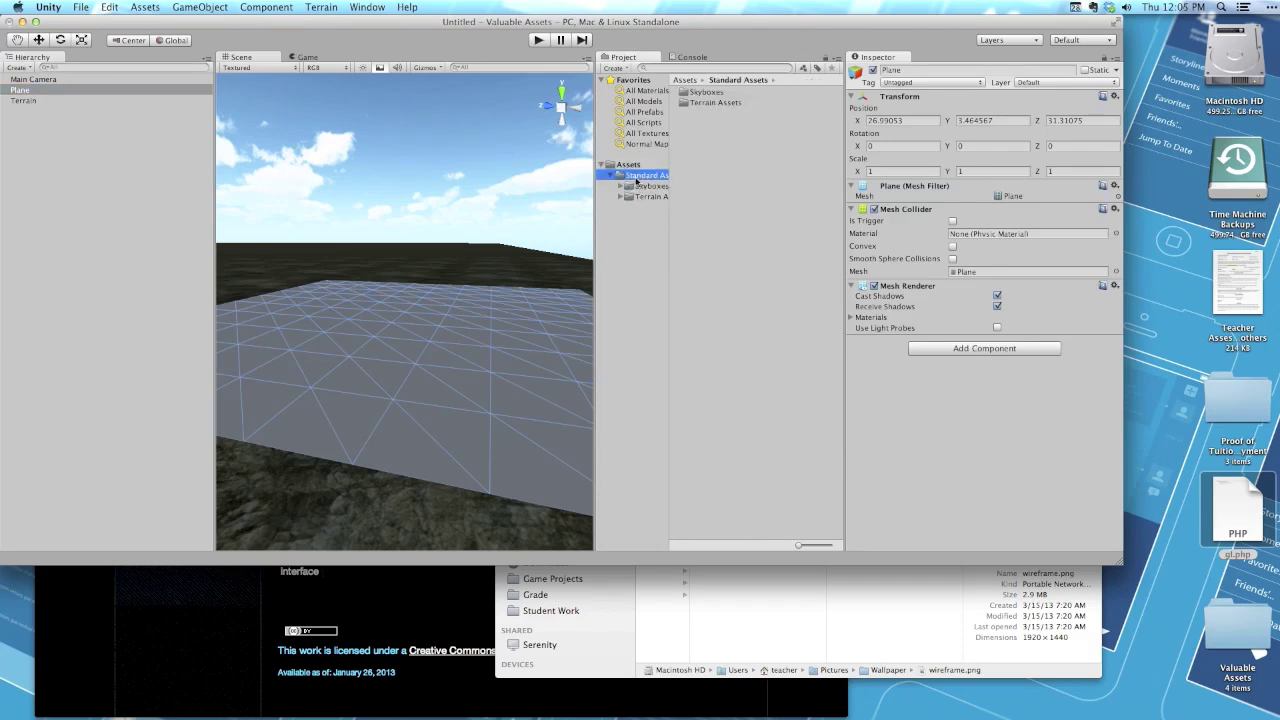
pyautogui.click(650, 186)
# Drag the wireframe texture onto the Plane, orbit to inspect it, and select the Terrain
pyautogui.click(711, 210)
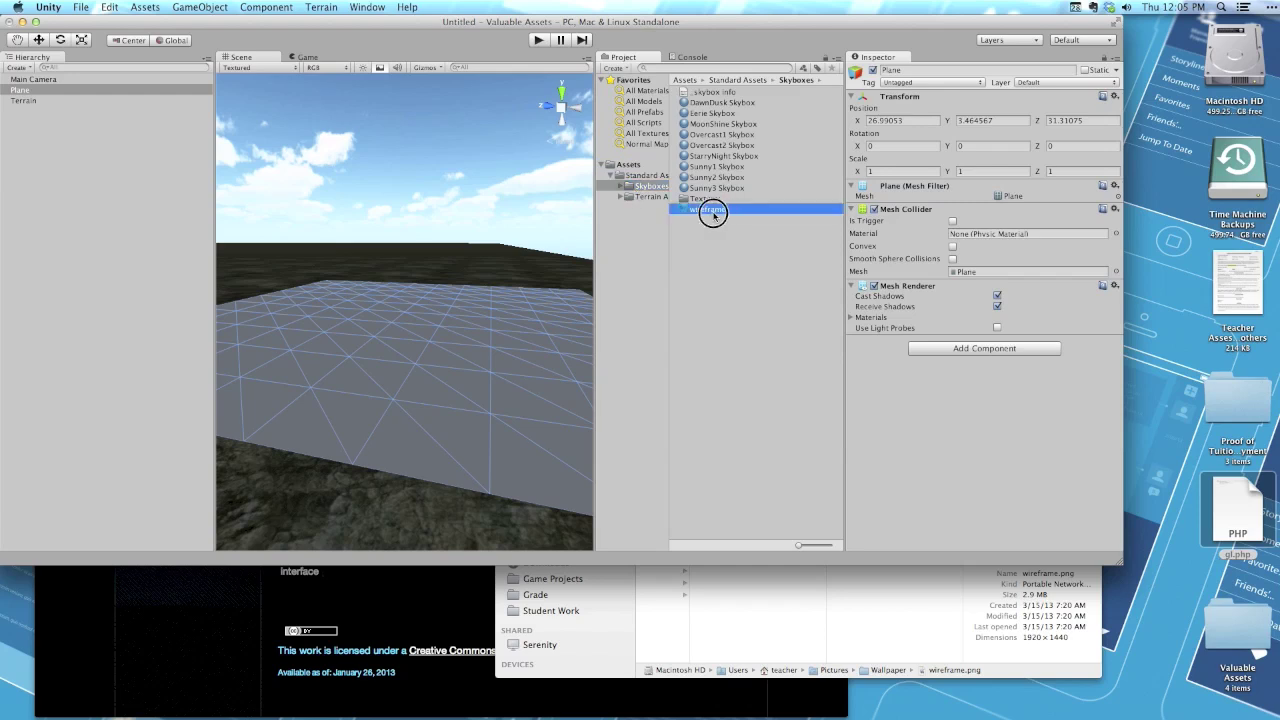
pyautogui.moveTo(713, 215); pyautogui.dragTo(451, 377)
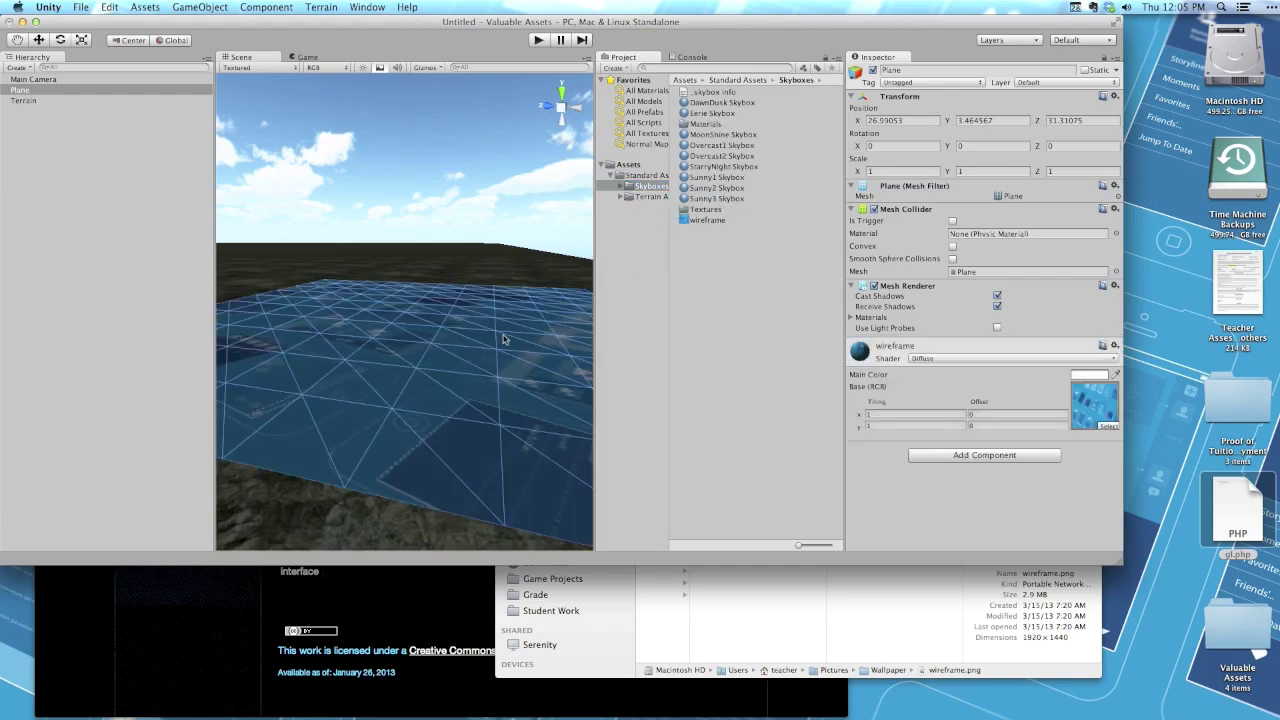
pyautogui.keyDown('alt'); pyautogui.moveTo(503, 340); pyautogui.dragTo(532, 334); pyautogui.keyUp('alt')
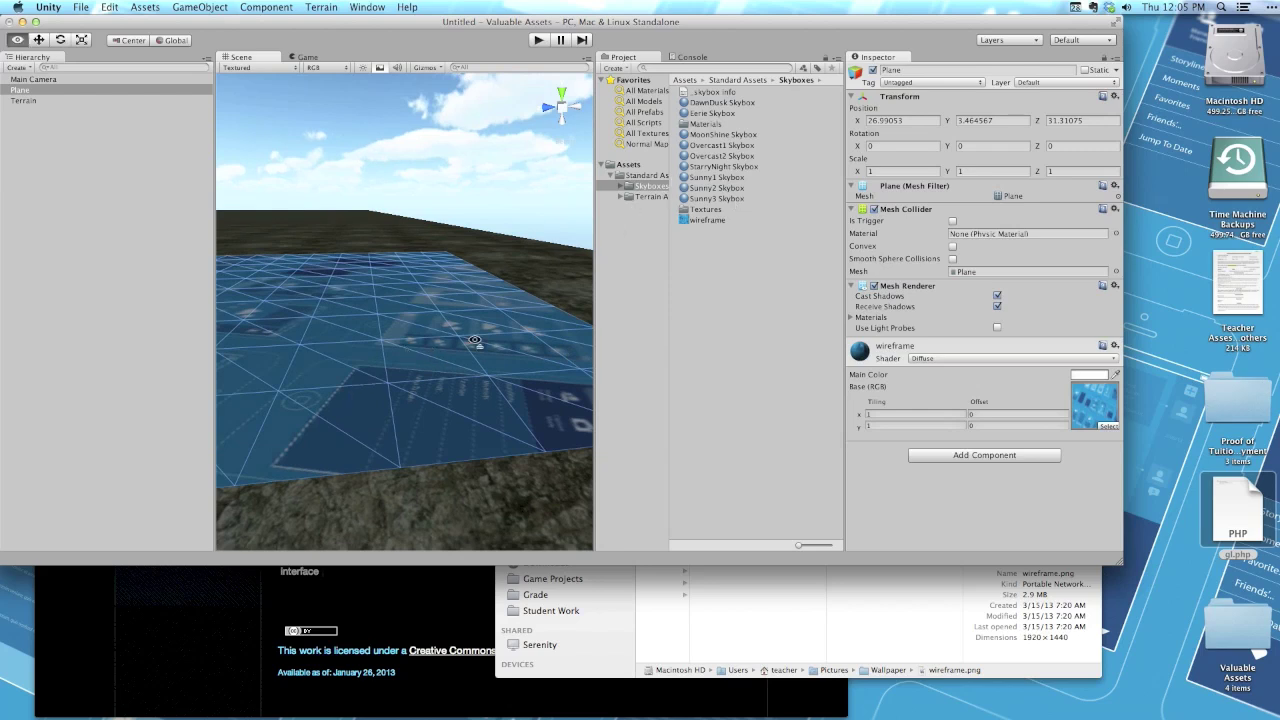
pyautogui.keyDown('alt'); pyautogui.moveTo(476, 342); pyautogui.dragTo(304, 345); pyautogui.keyUp('alt')
pyautogui.click(270, 420)
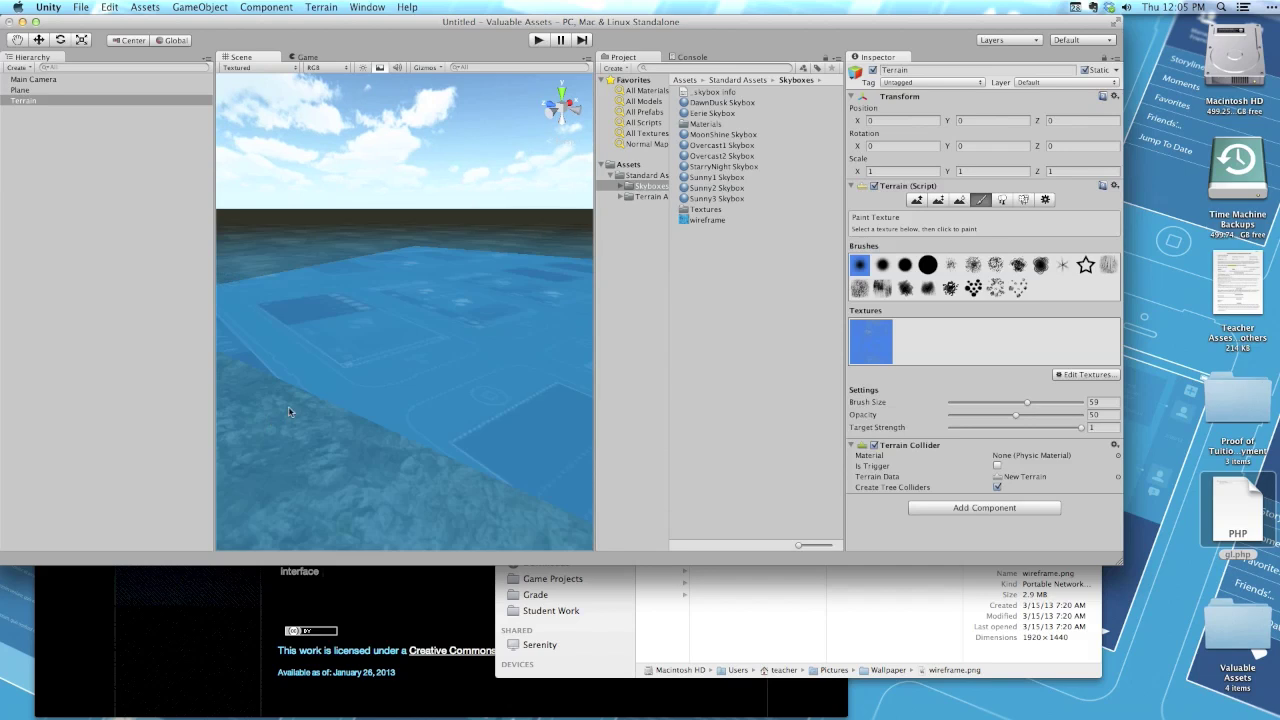
pyautogui.keyDown('alt'); pyautogui.moveTo(292, 412); pyautogui.dragTo(543, 217); pyautogui.keyUp('alt')
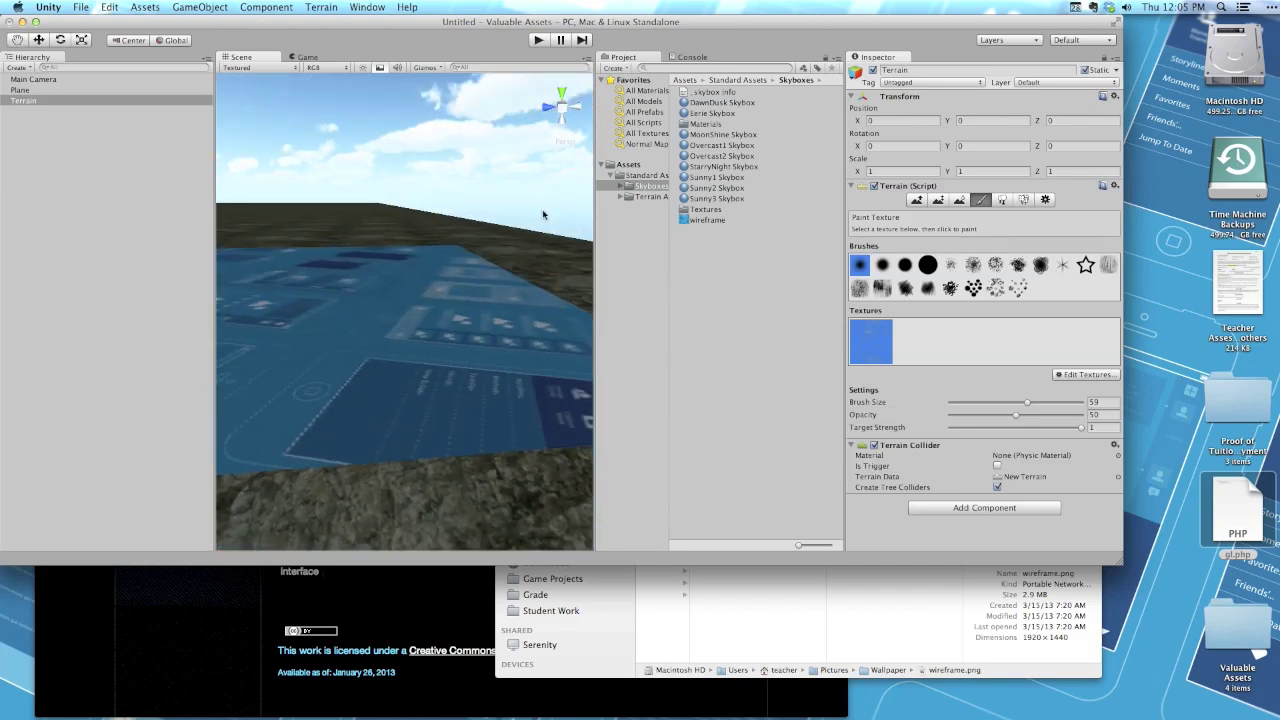
pyautogui.click(747, 257)
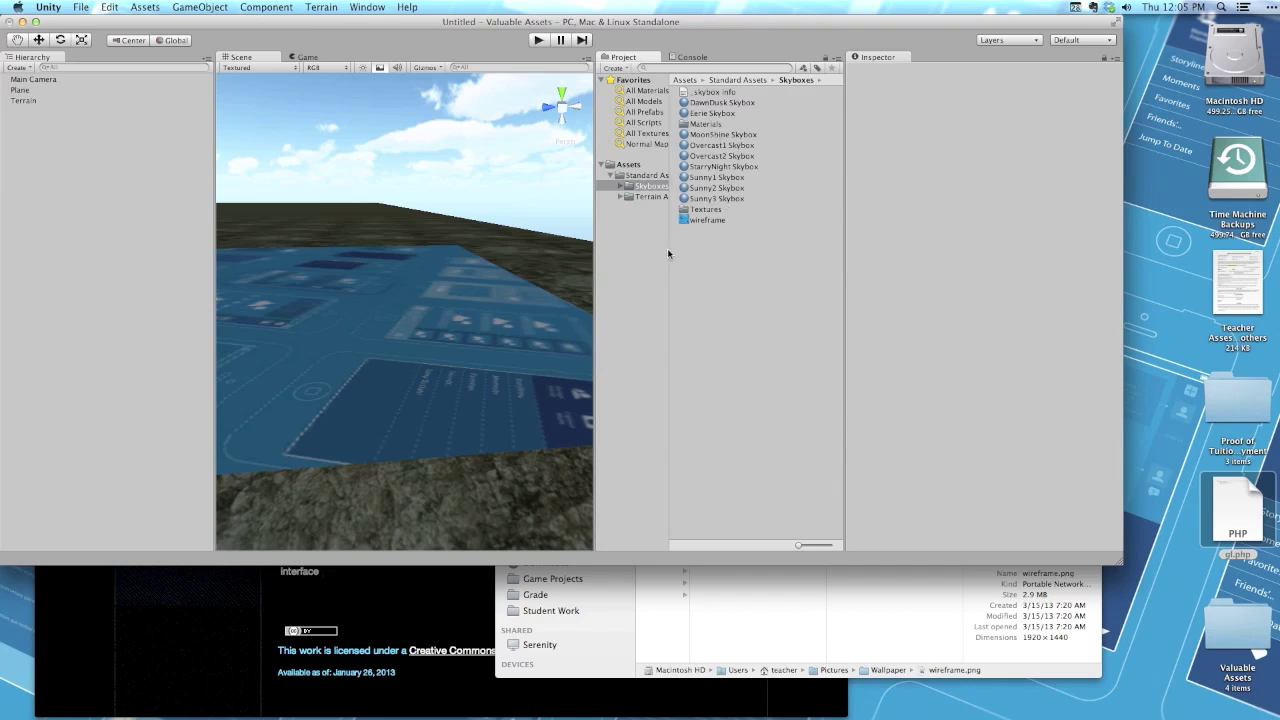
pyautogui.moveTo(669, 248); pyautogui.dragTo(710, 246)
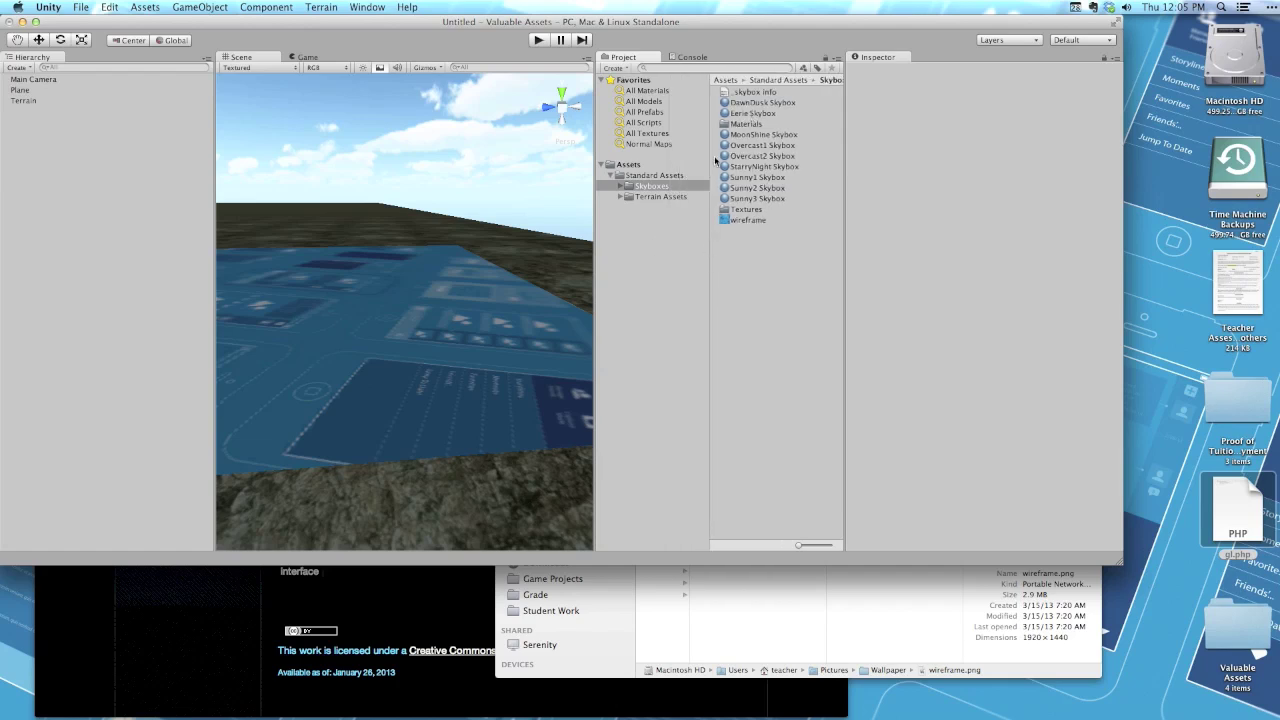
pyautogui.click(686, 236)
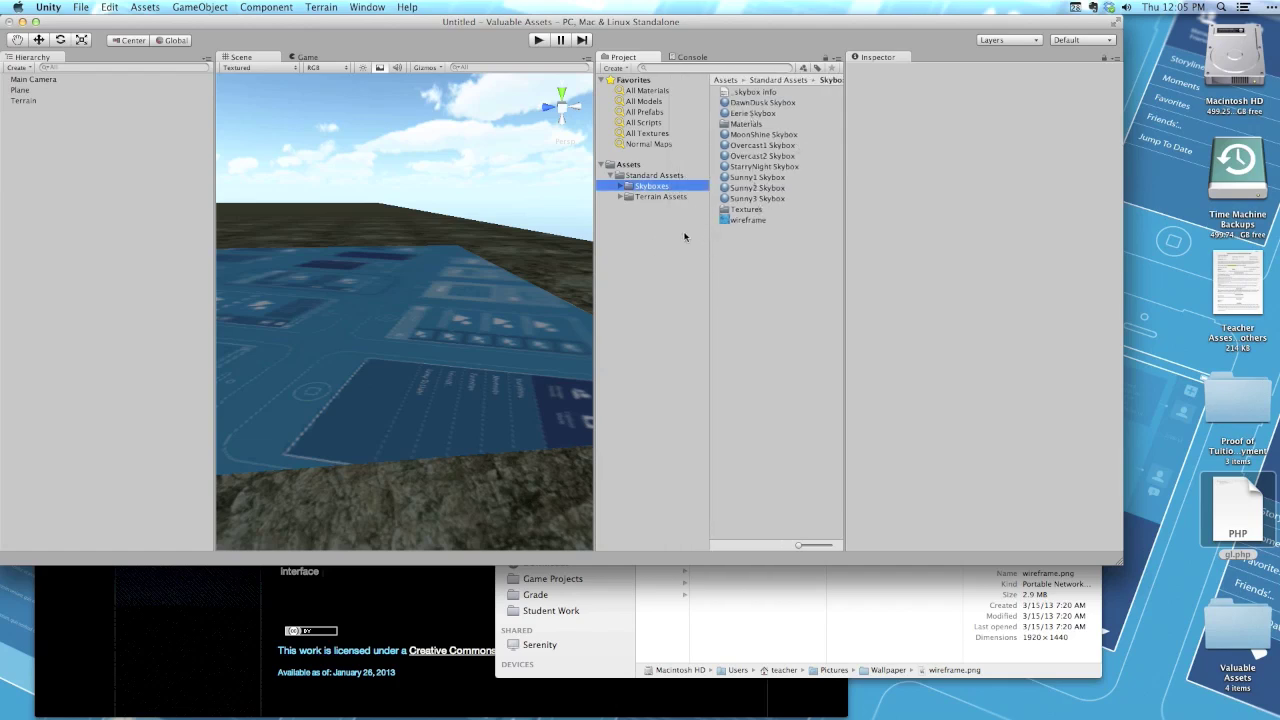
pyautogui.click(745, 304)
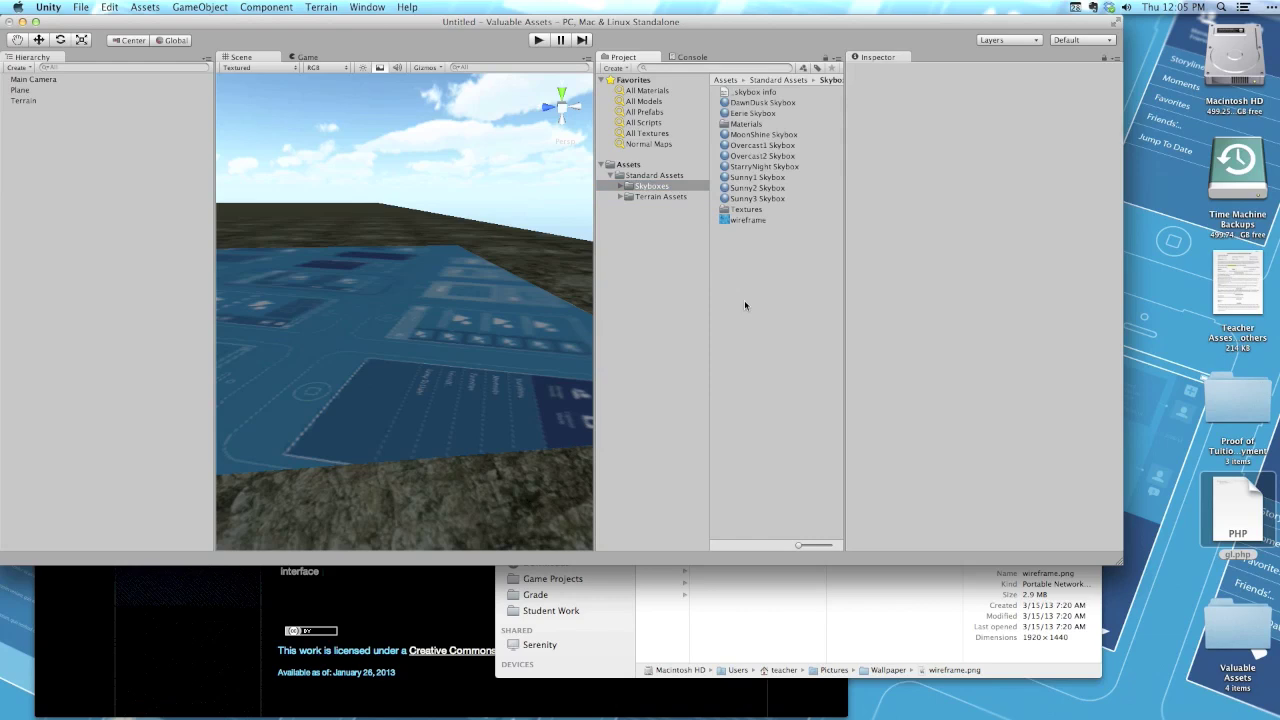
pyautogui.rightClick(652, 168)
# Reveal the Assets folder in Finder and browse into Standard Assets, Skyboxes and Terrain Assets
pyautogui.click(737, 184)
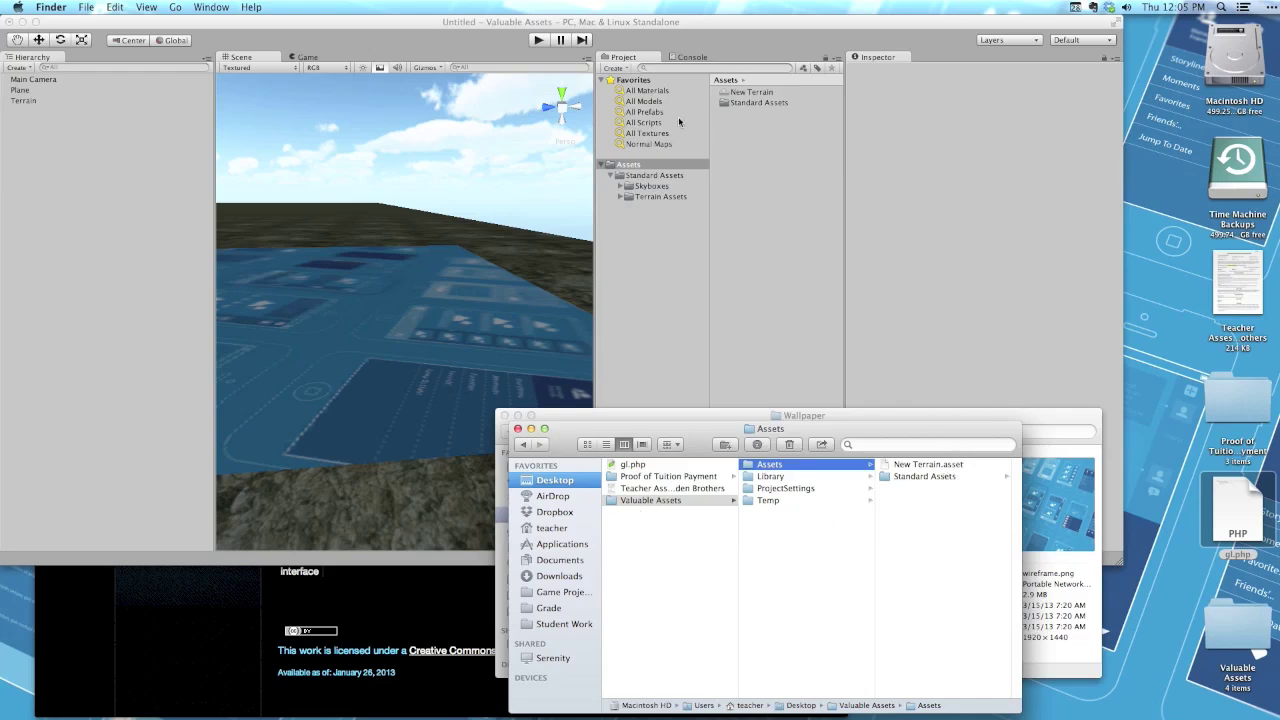
pyautogui.moveTo(825, 438); pyautogui.dragTo(769, 430)
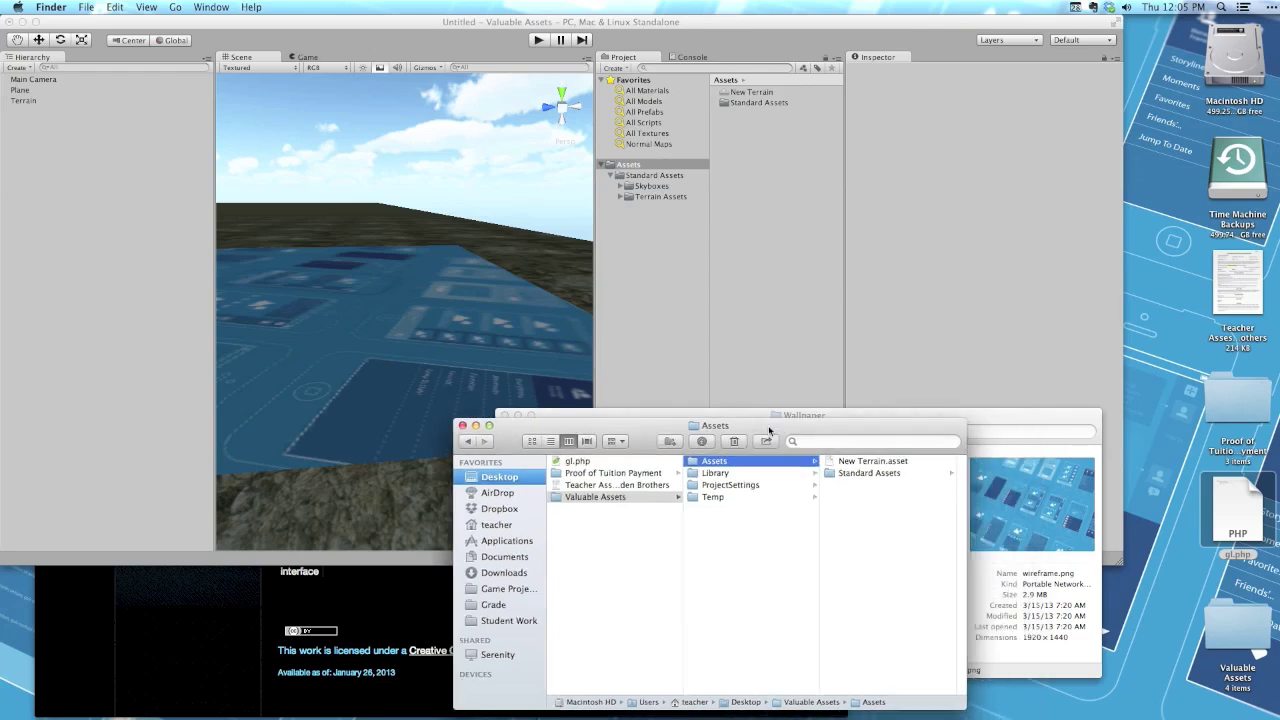
pyautogui.click(851, 460)
pyautogui.click(781, 474)
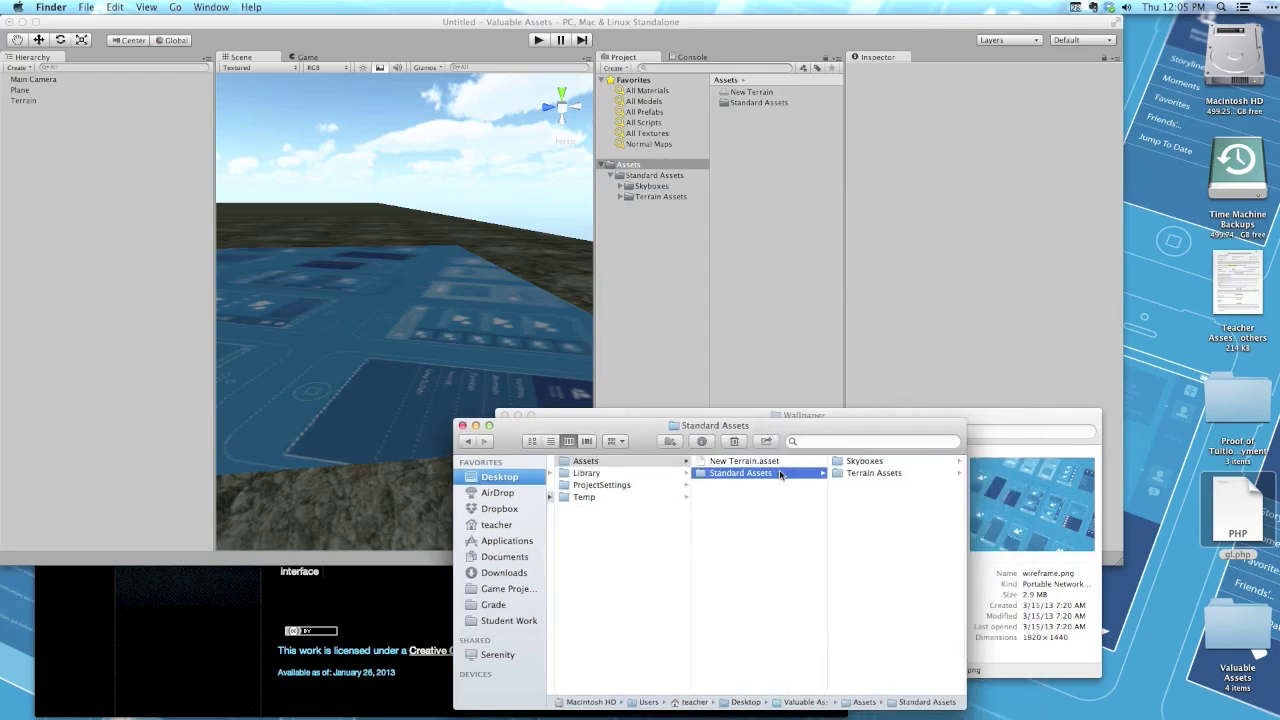
pyautogui.click(865, 462)
pyautogui.click(777, 473)
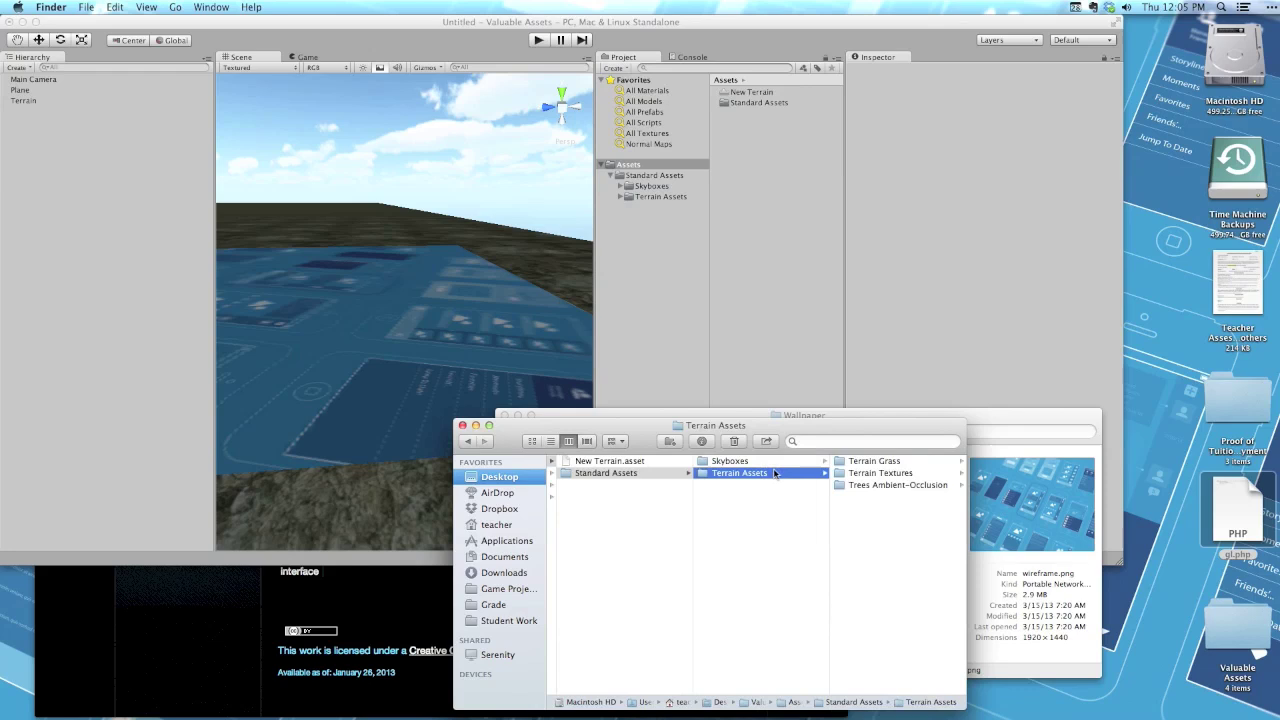
# Return Finder to the Assets folder and drag gl.php from the desktop into it
pyautogui.click(727, 288)
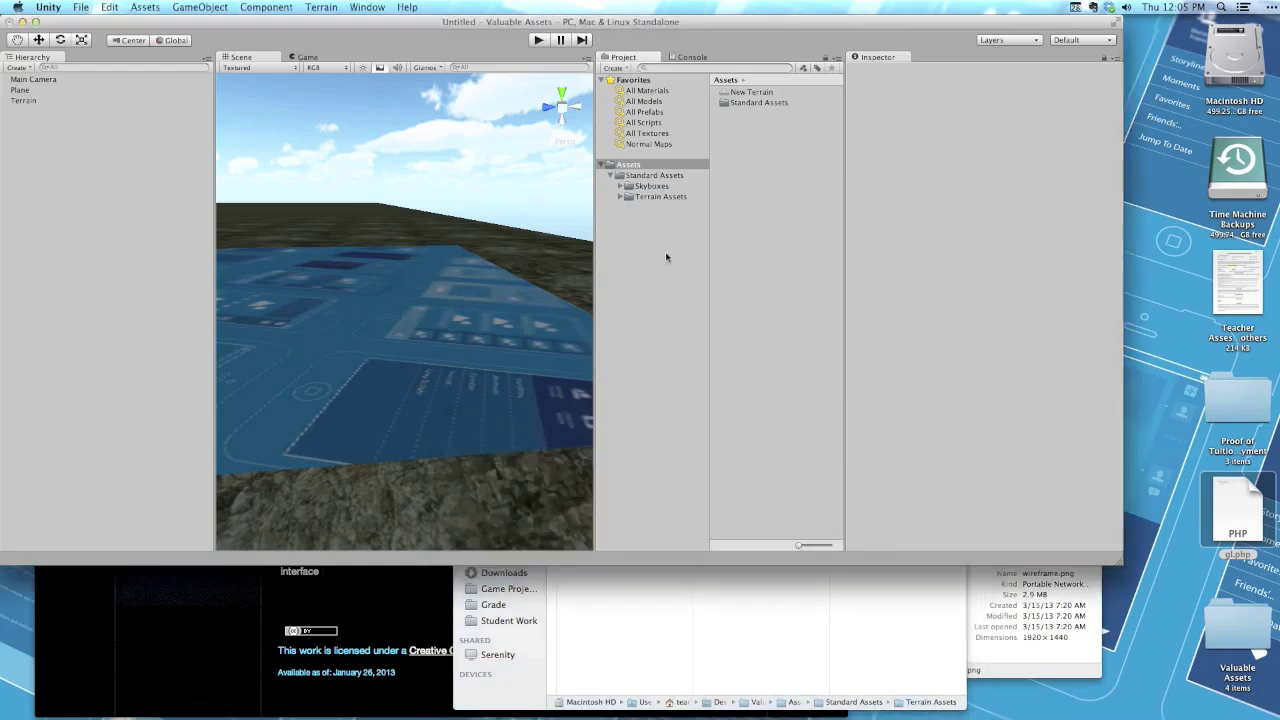
pyautogui.click(836, 645)
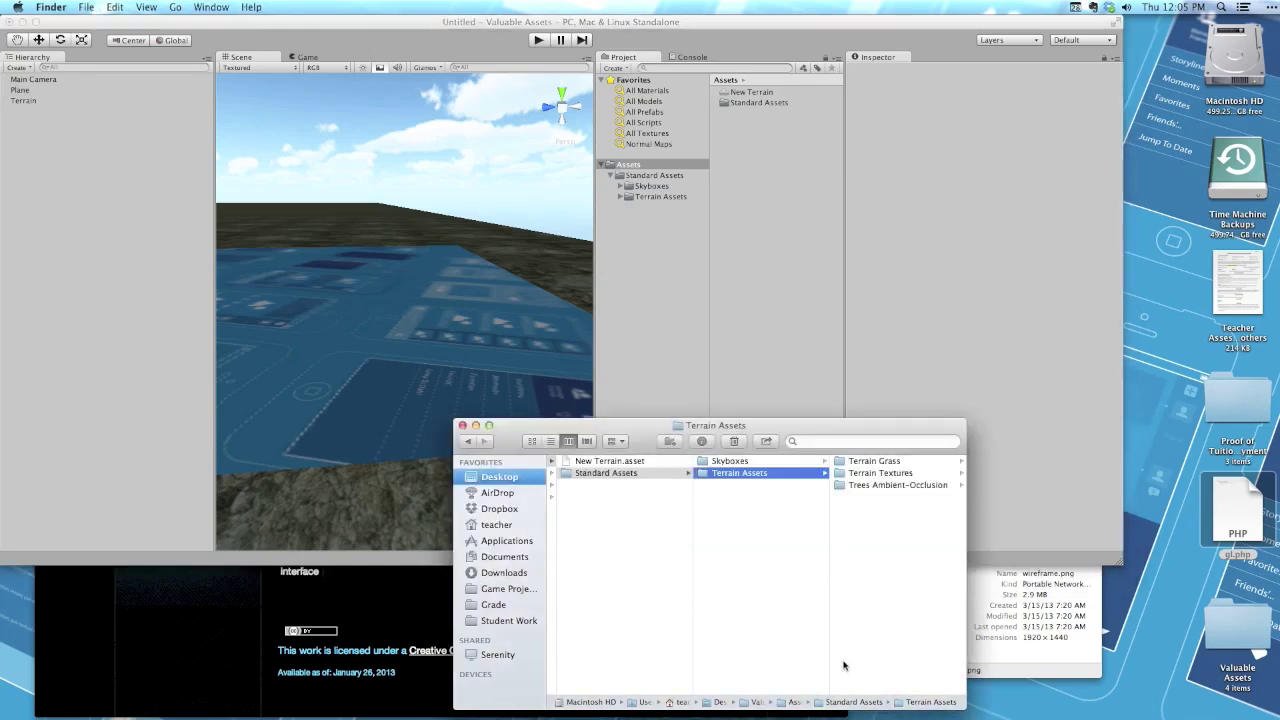
pyautogui.click(637, 549)
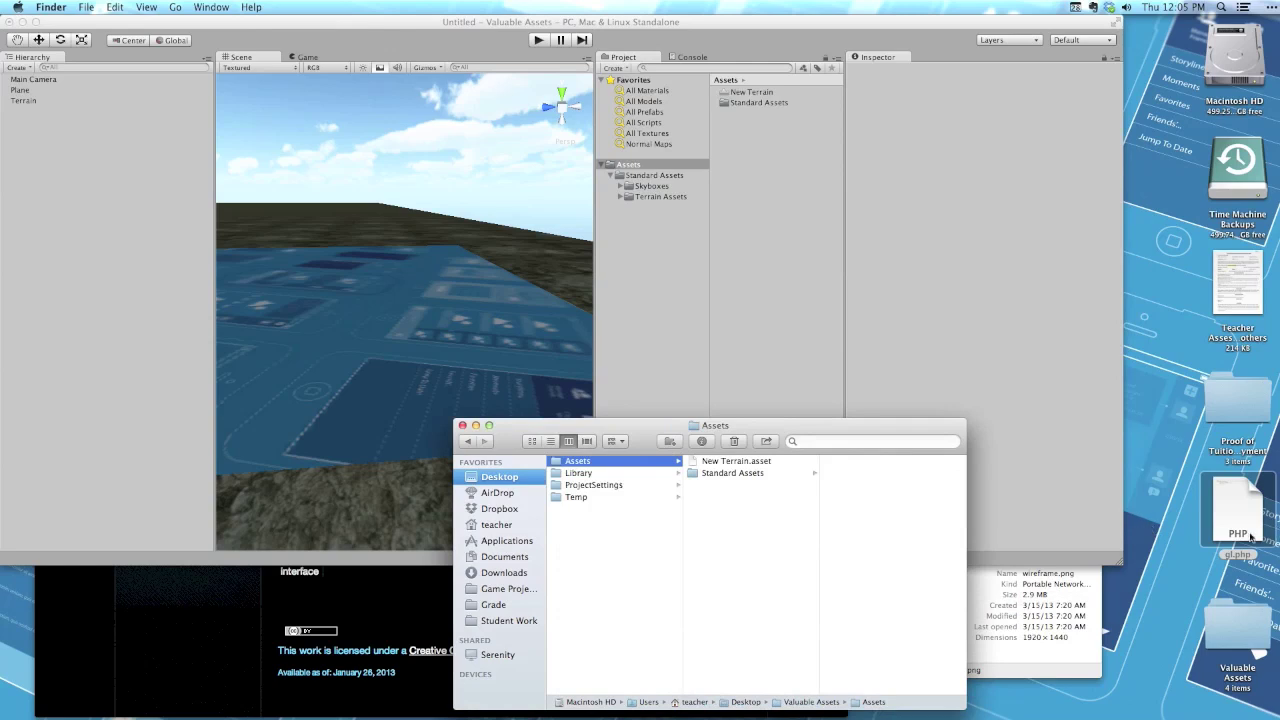
pyautogui.moveTo(1238, 527); pyautogui.dragTo(729, 563)
# Select the imported gl asset in Unity's Project panel, then bring Finder back to the front
pyautogui.click(729, 266)
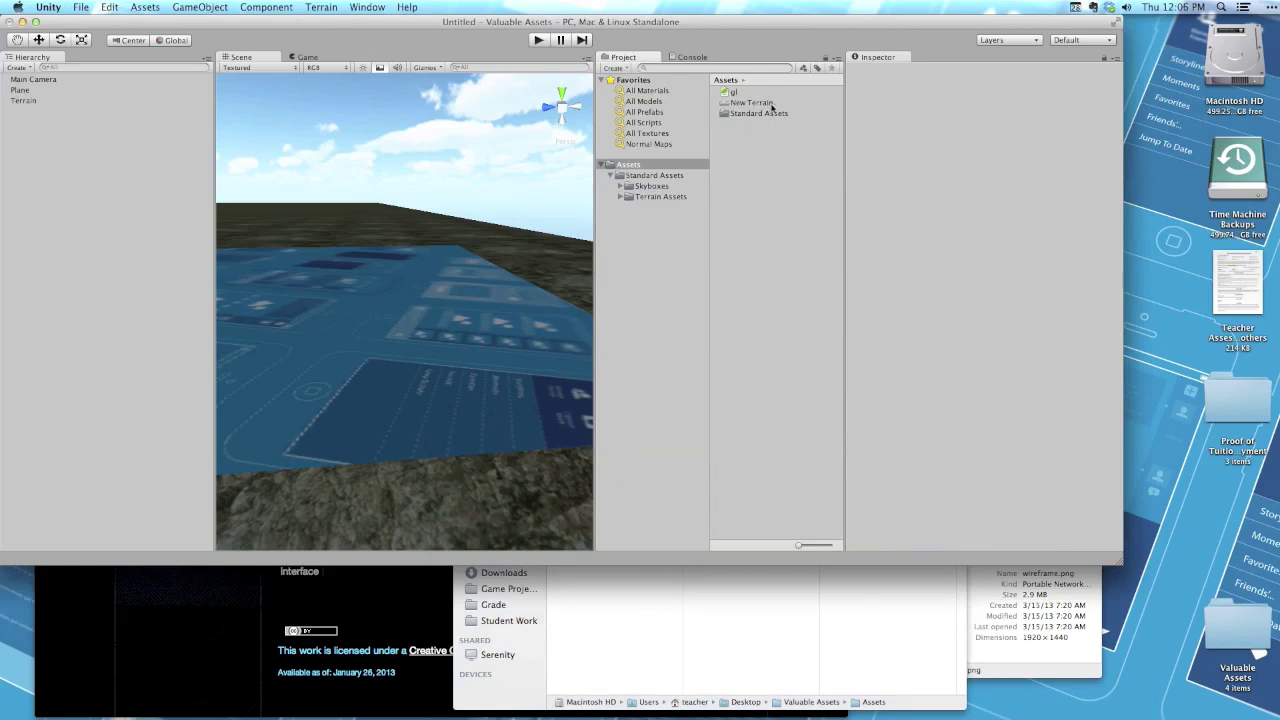
pyautogui.click(776, 92)
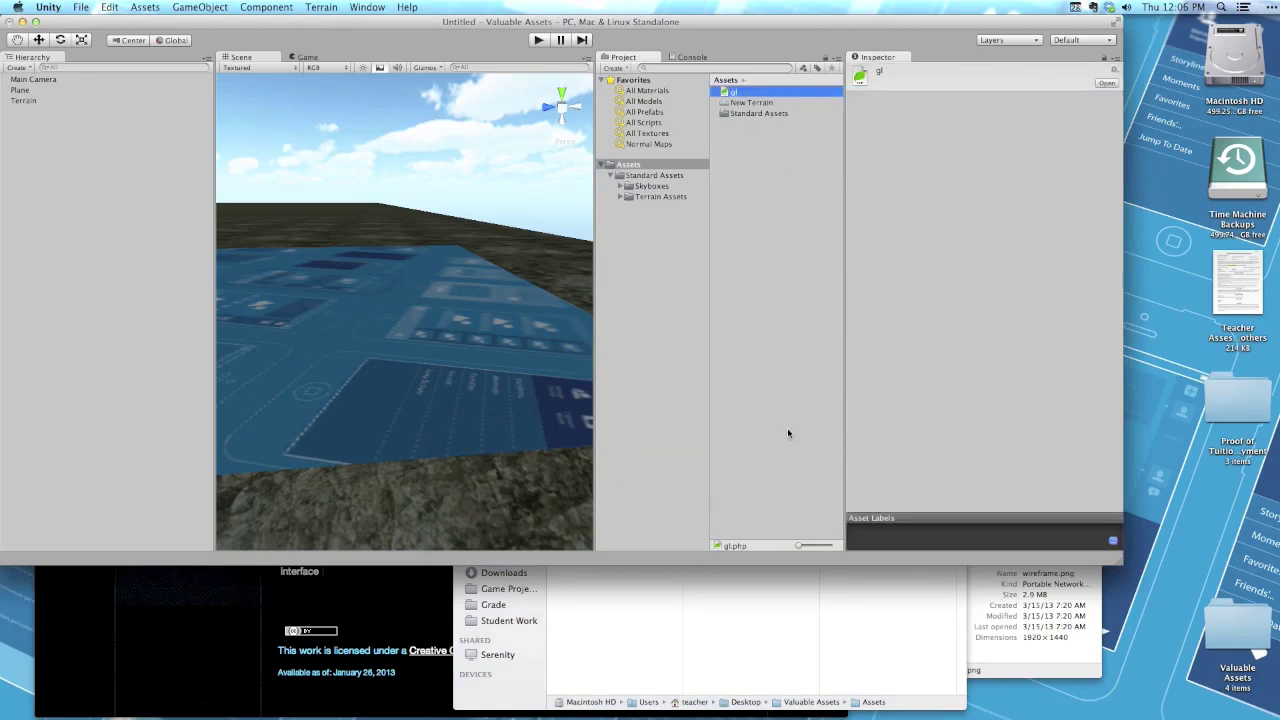
pyautogui.click(780, 645)
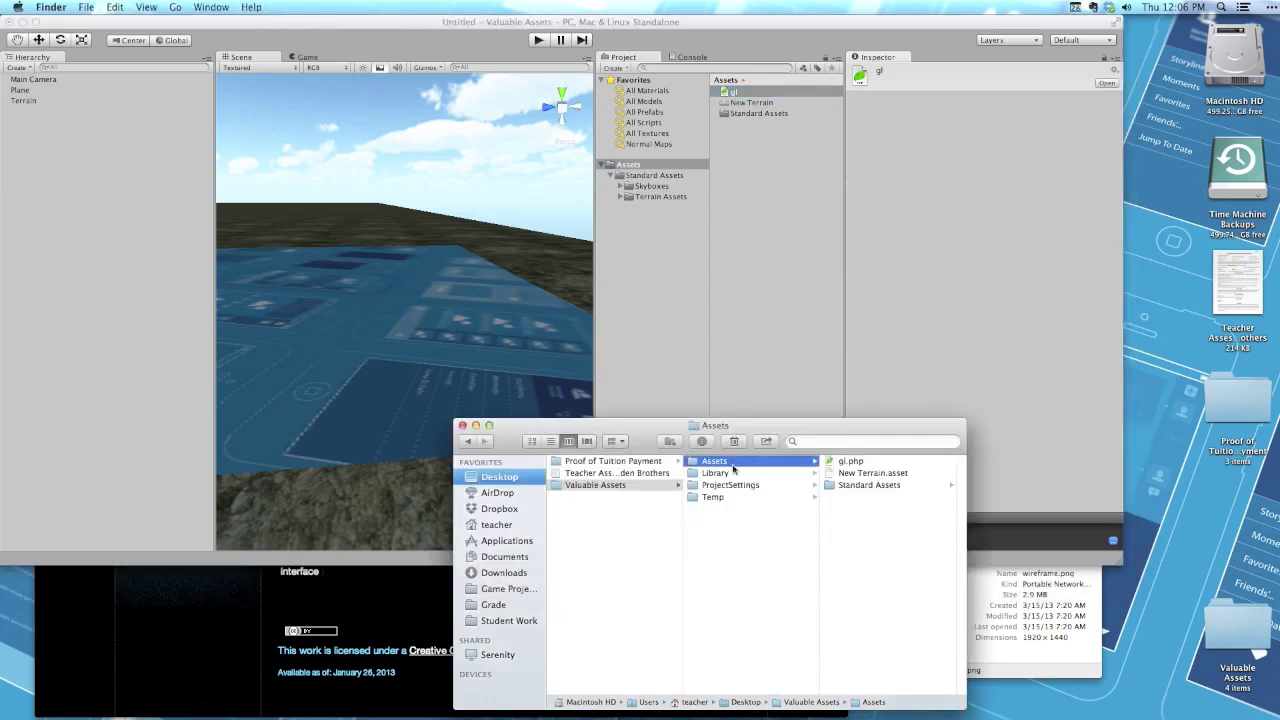